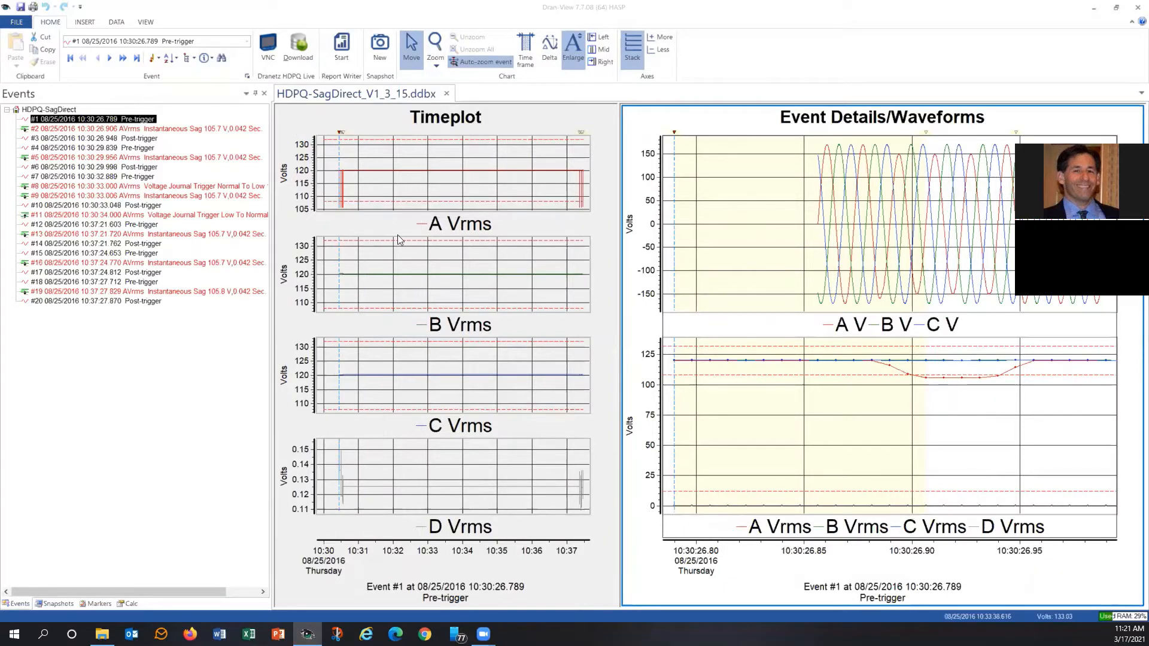
Switch the active frame back and forth between the Timeplot and Event Details/Waveforms charts, ending with the Timeplot selected.
mouse_move(414, 284)
left_click(505, 123)
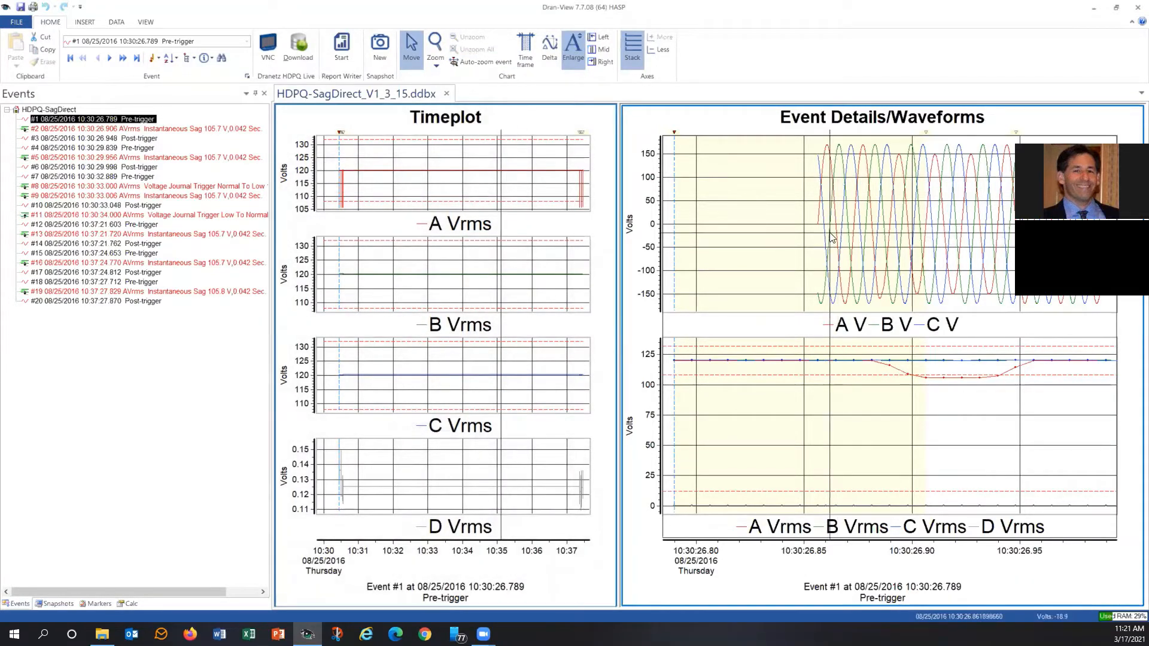
mouse_move(830, 236)
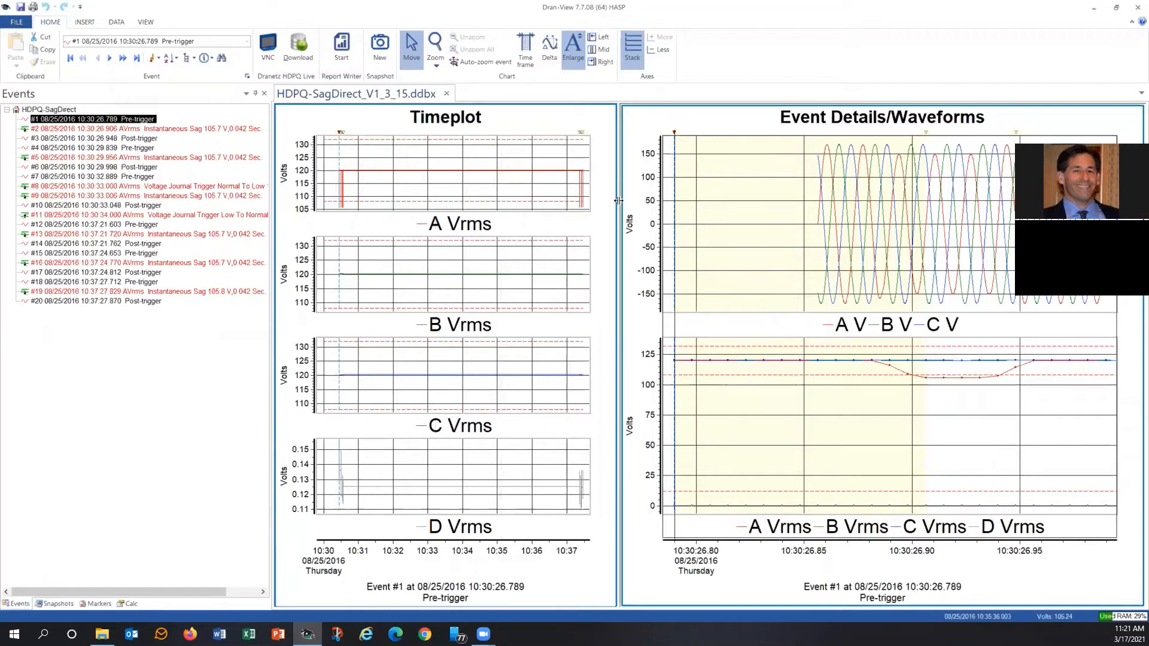
mouse_move(503, 301)
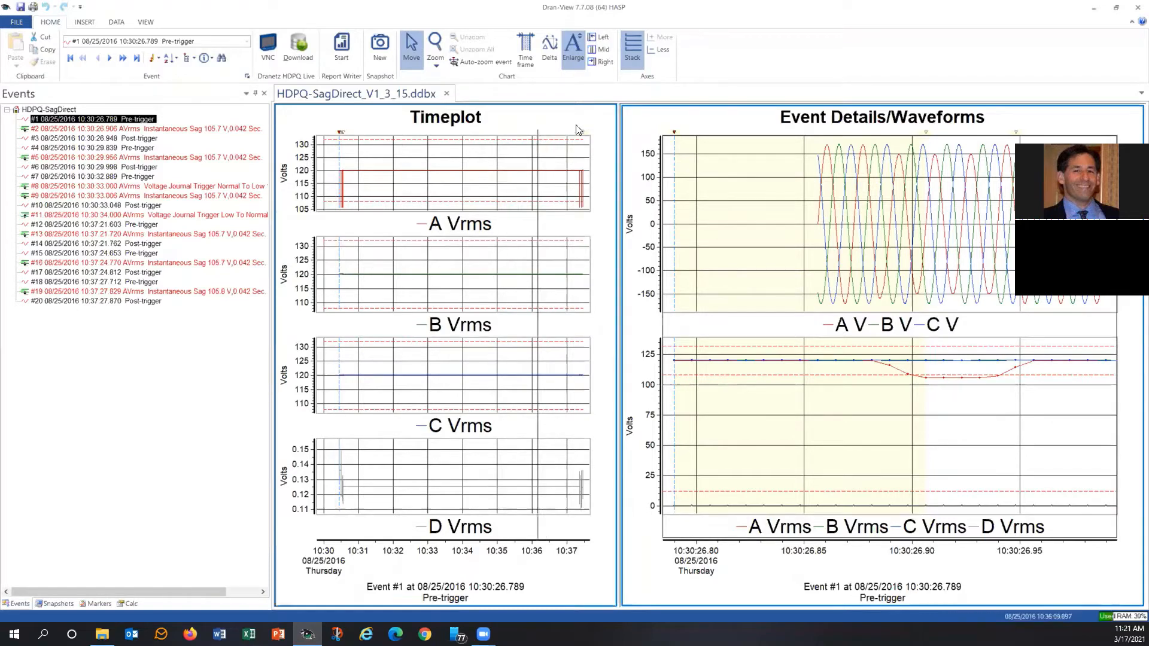
left_click(650, 128)
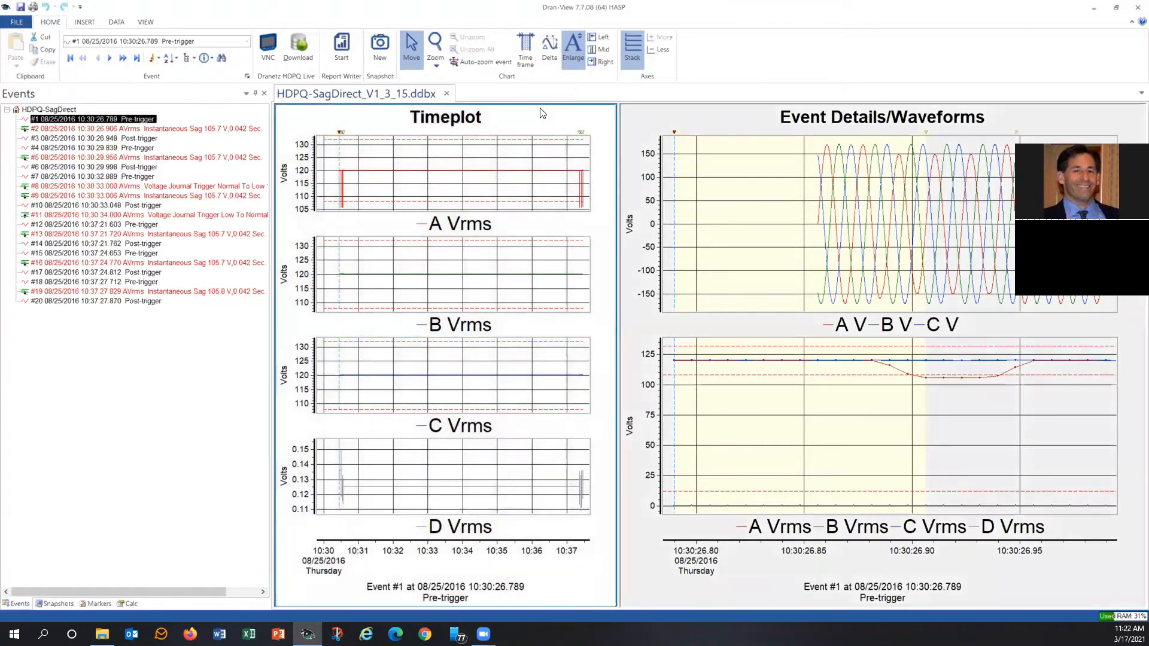
left_click(541, 114)
left_click(674, 115)
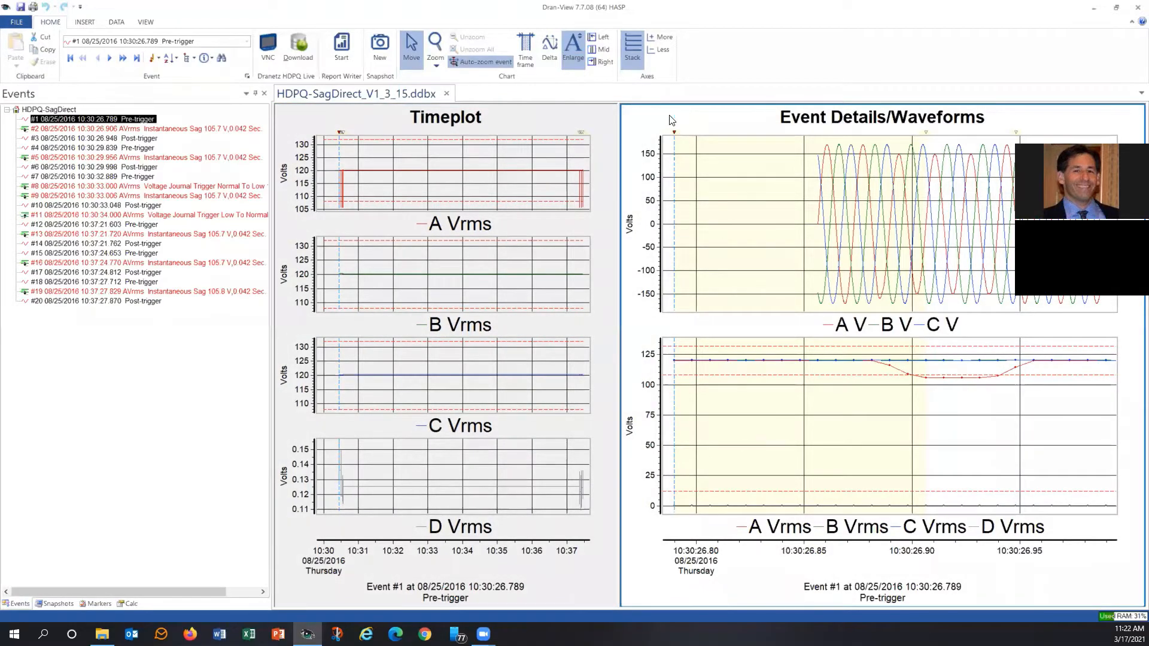
left_click(580, 120)
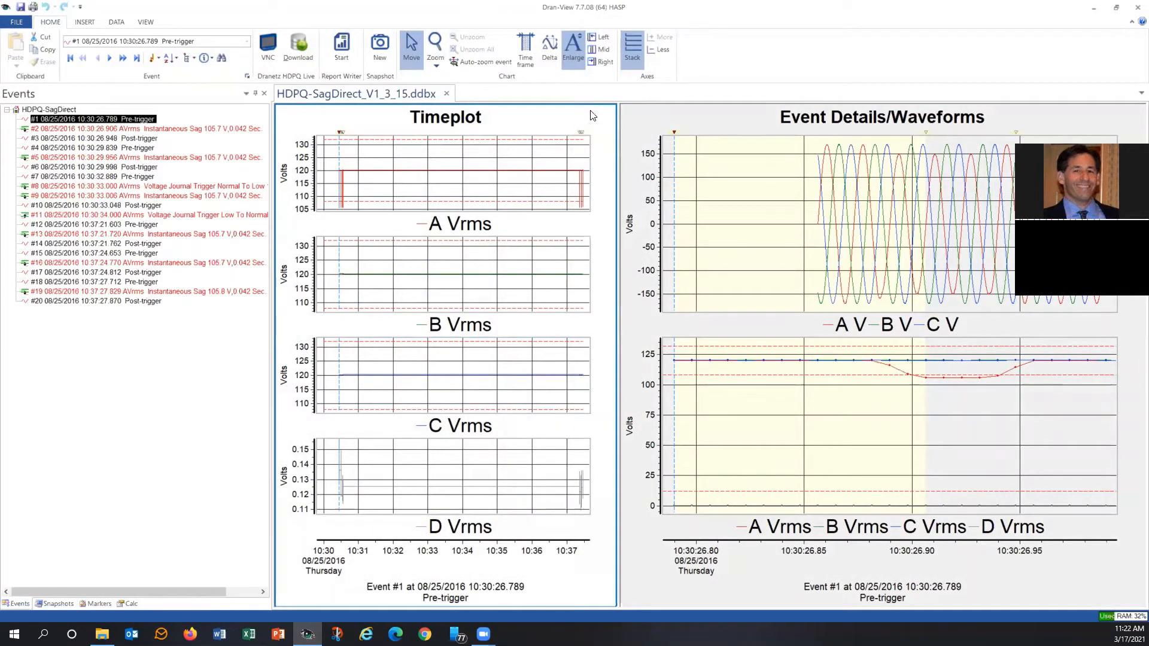
Delete the Timeplot chart and insert a new Timeplot chart into the emptied frame.
left_click(84, 22)
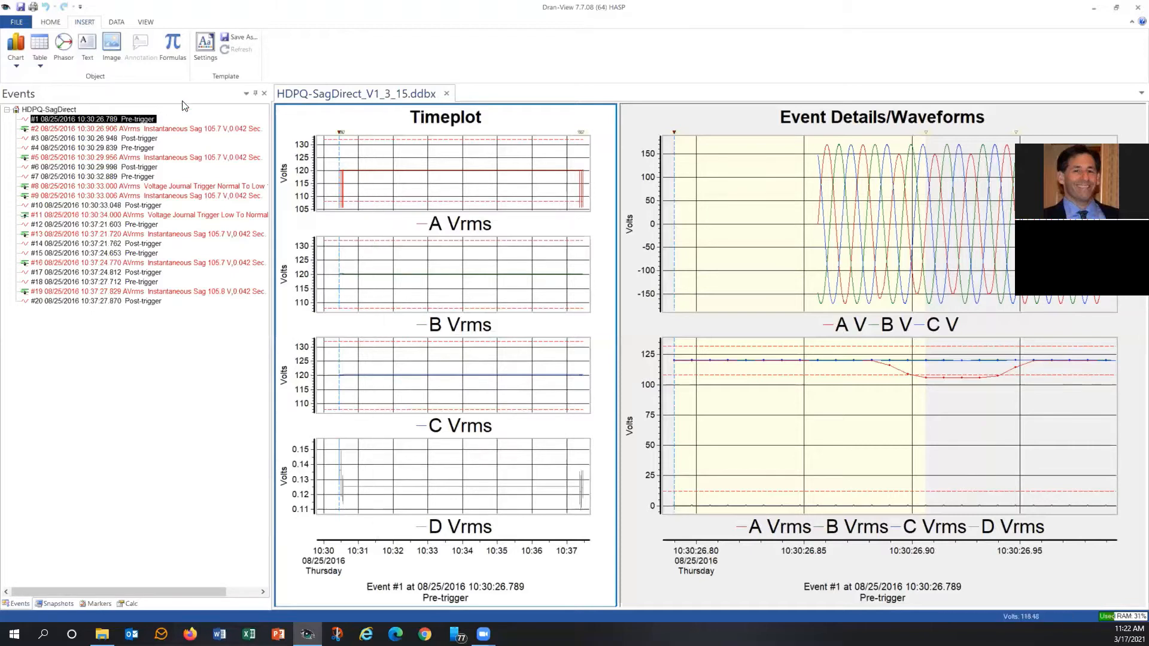
left_click(15, 67)
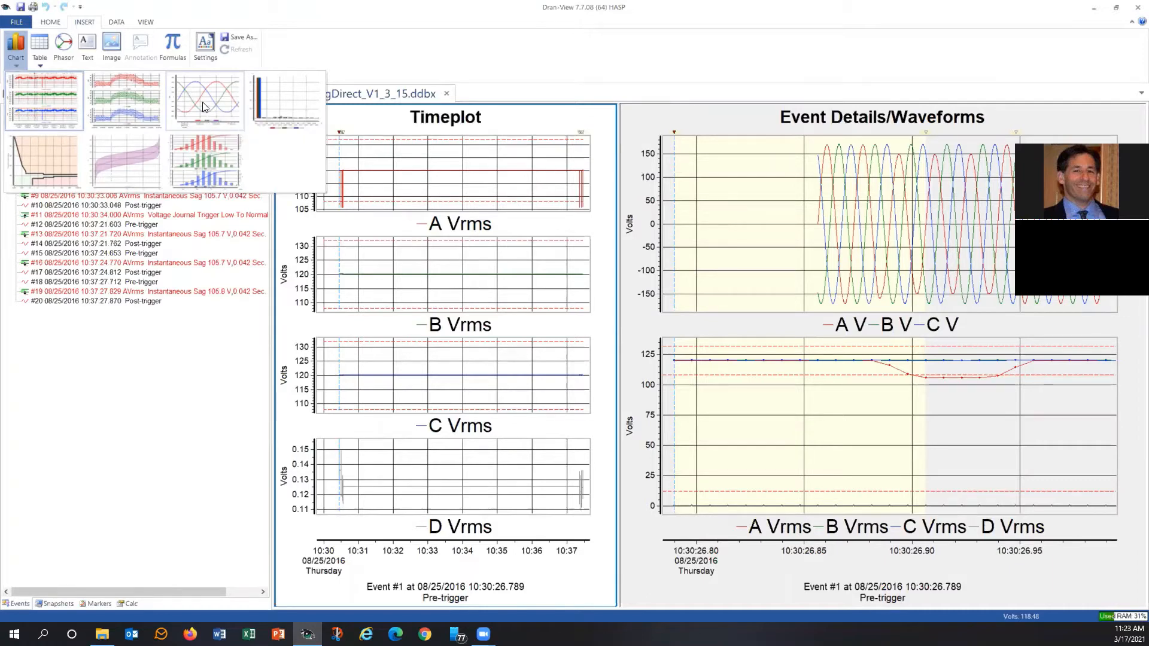
left_click(550, 126)
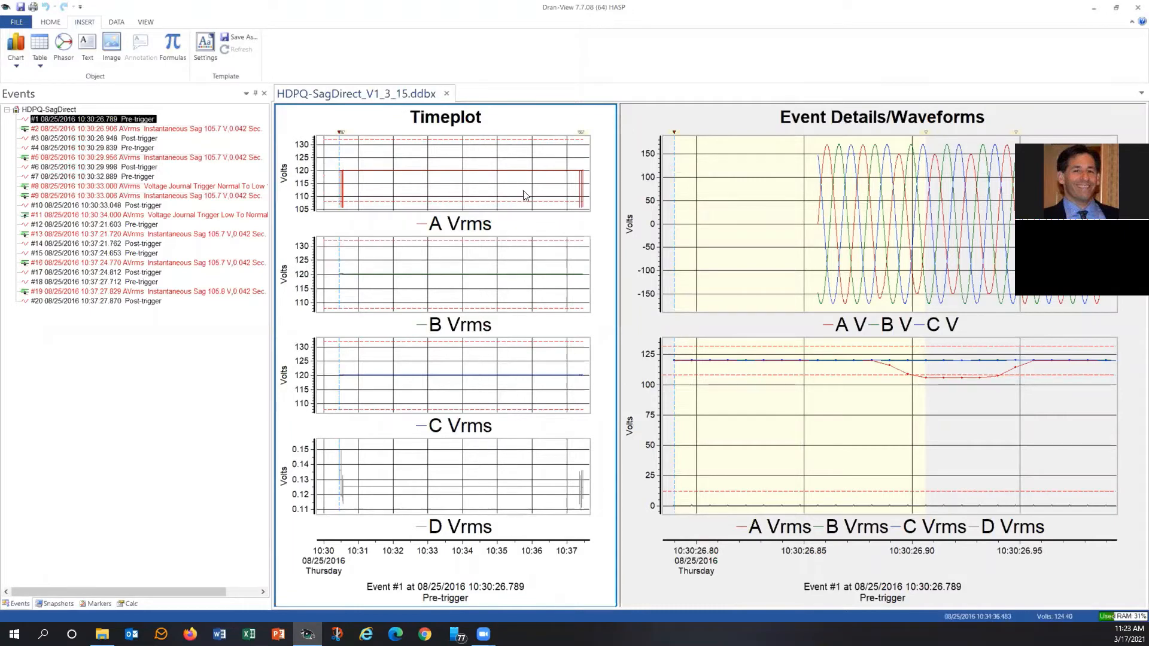
right_click(498, 280)
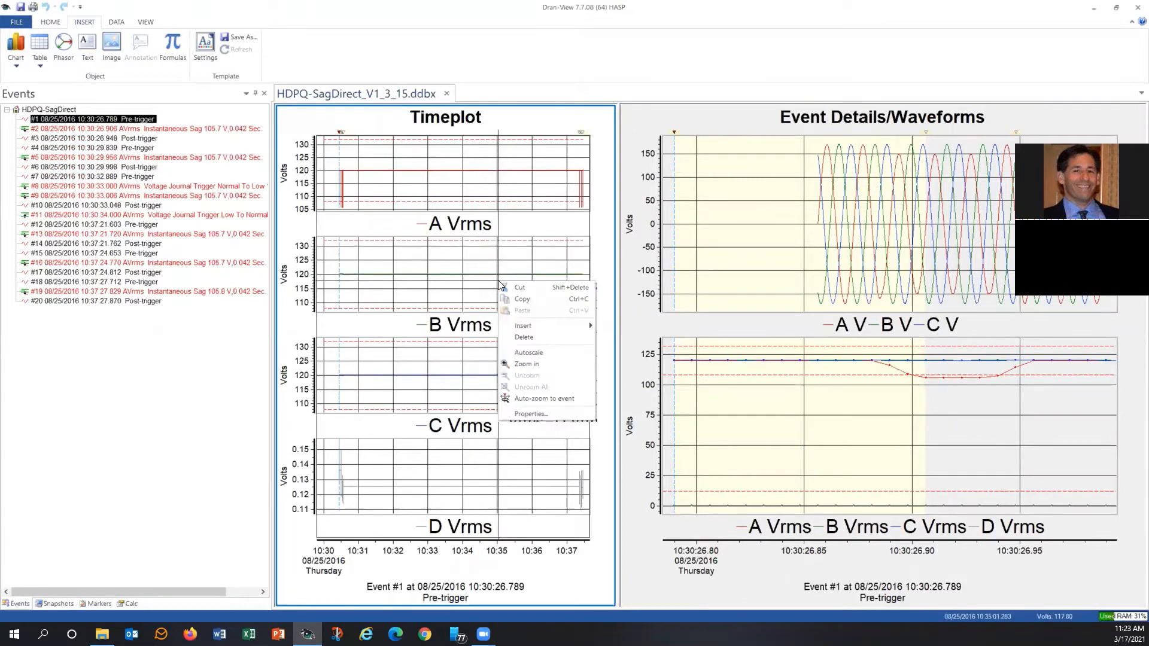
left_click(524, 337)
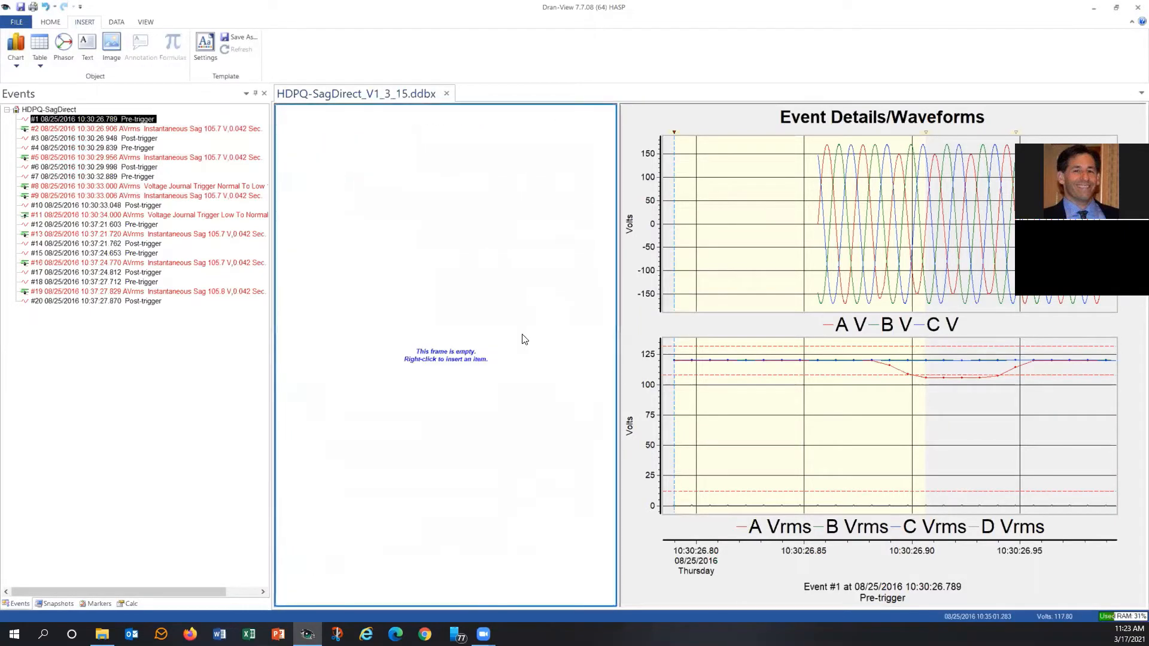
left_click(16, 63)
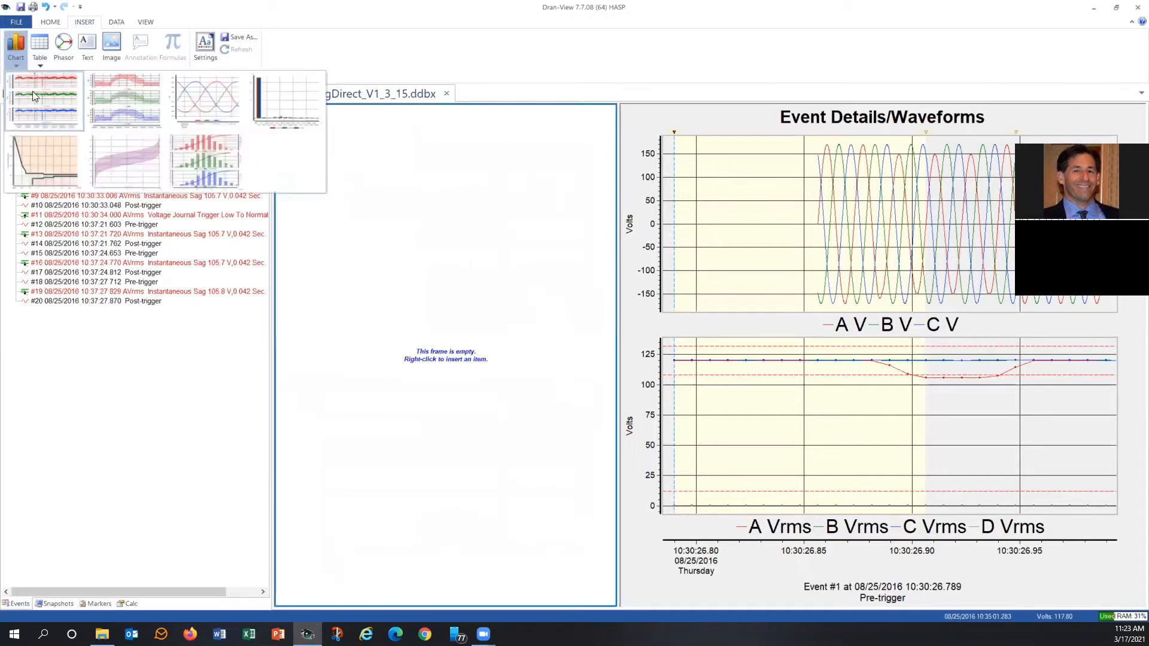
left_click(38, 103)
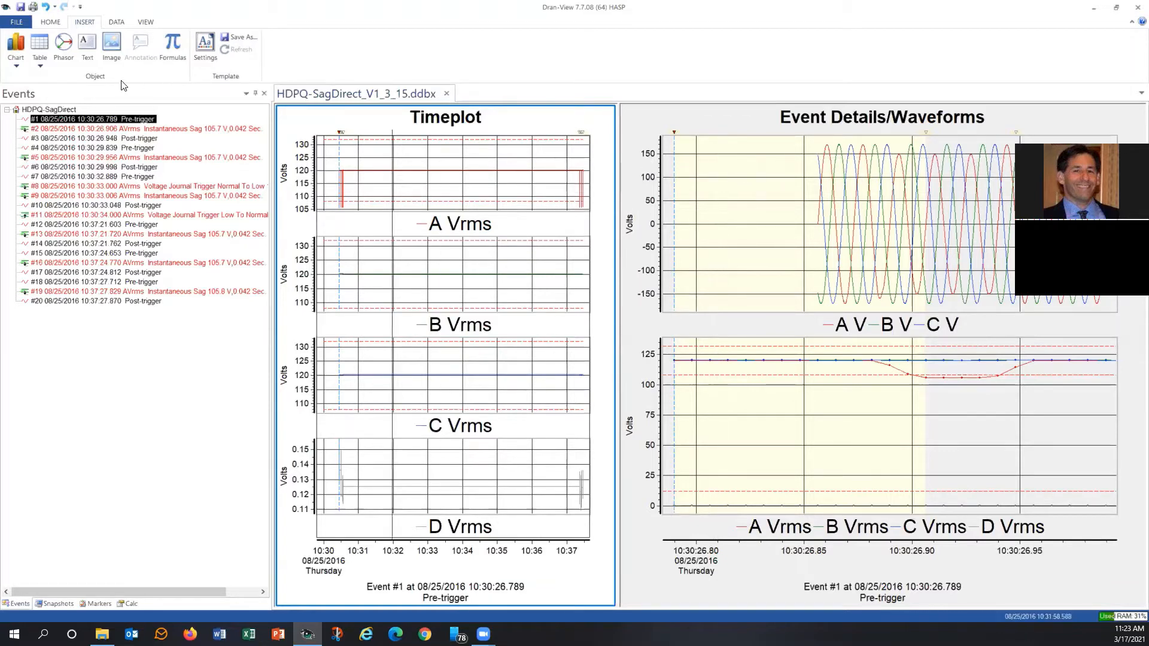
Insert a Load Profile chart alongside the Timeplot and delete the Timeplot so the Load Profile takes its place.
left_click(16, 64)
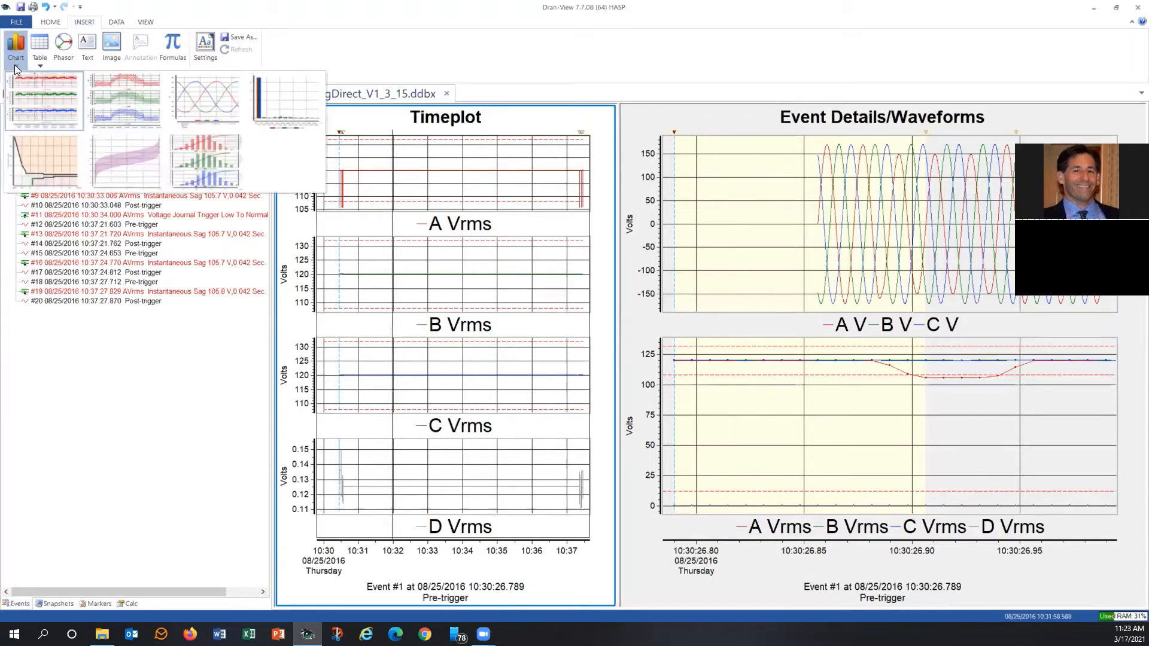
left_click(123, 106)
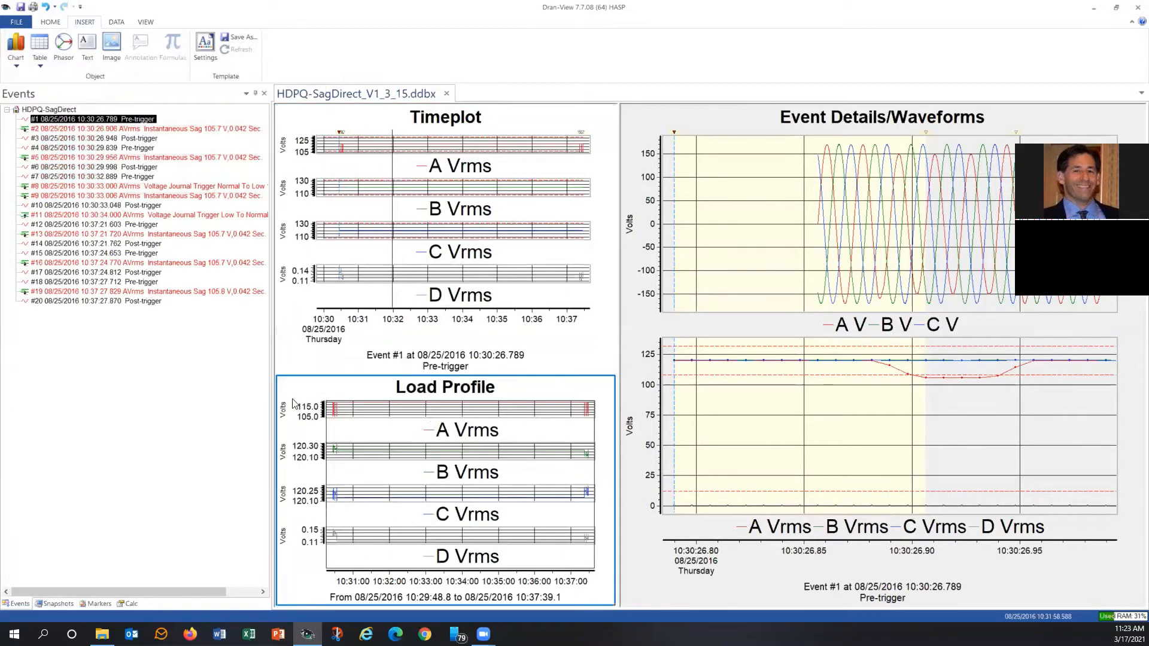
right_click(480, 265)
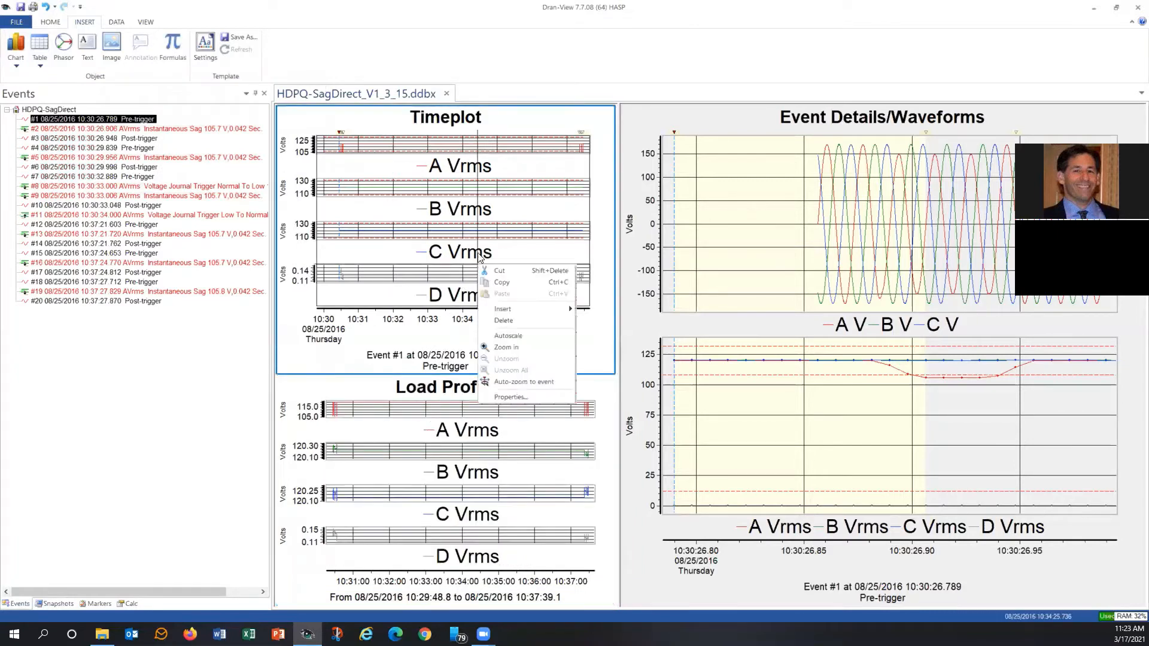
left_click(502, 321)
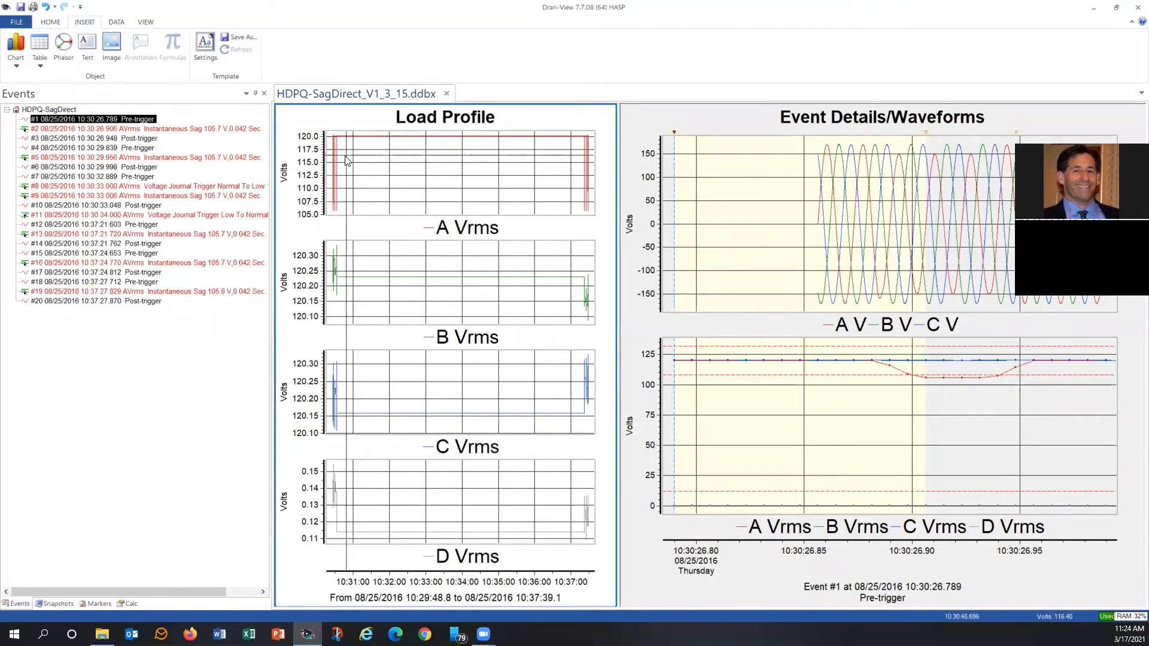
mouse_move(346, 160)
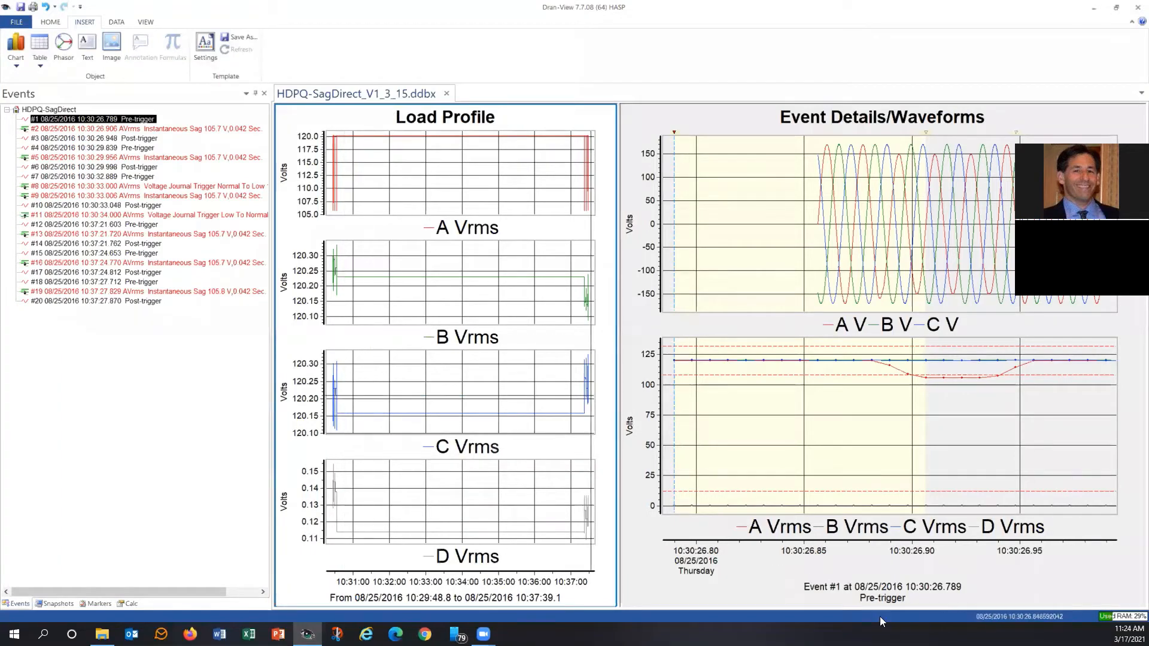
Insert a second Load Profile chart in the Event Details/Waveforms frame and delete the Event Details/Waveforms chart.
left_click(989, 594)
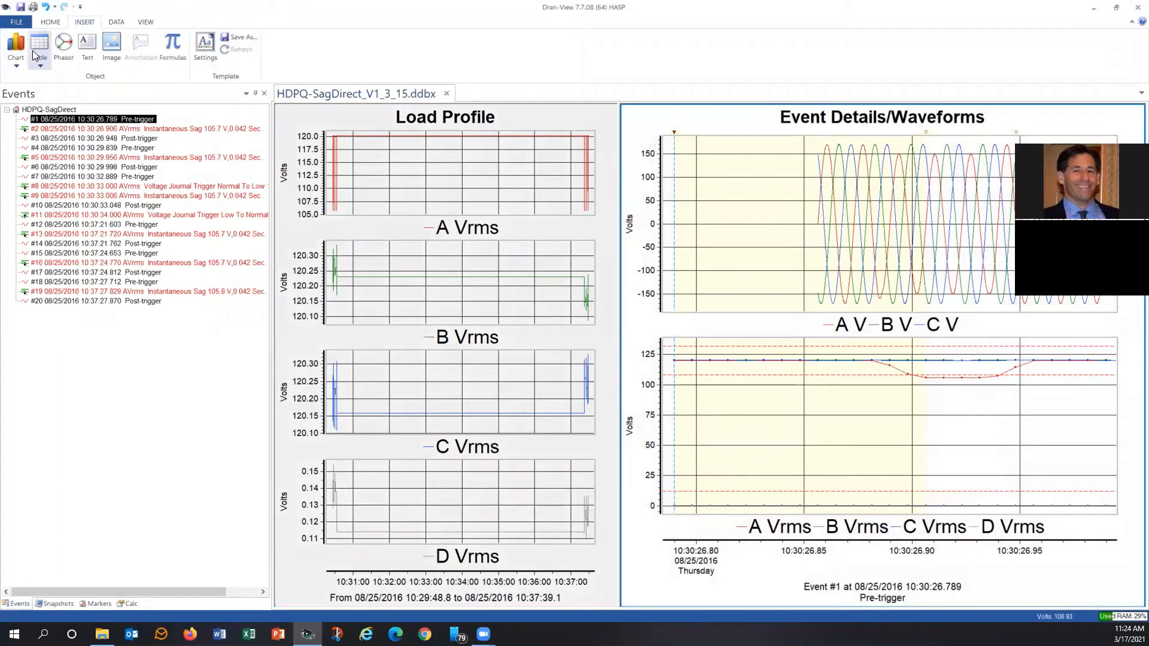
left_click(18, 64)
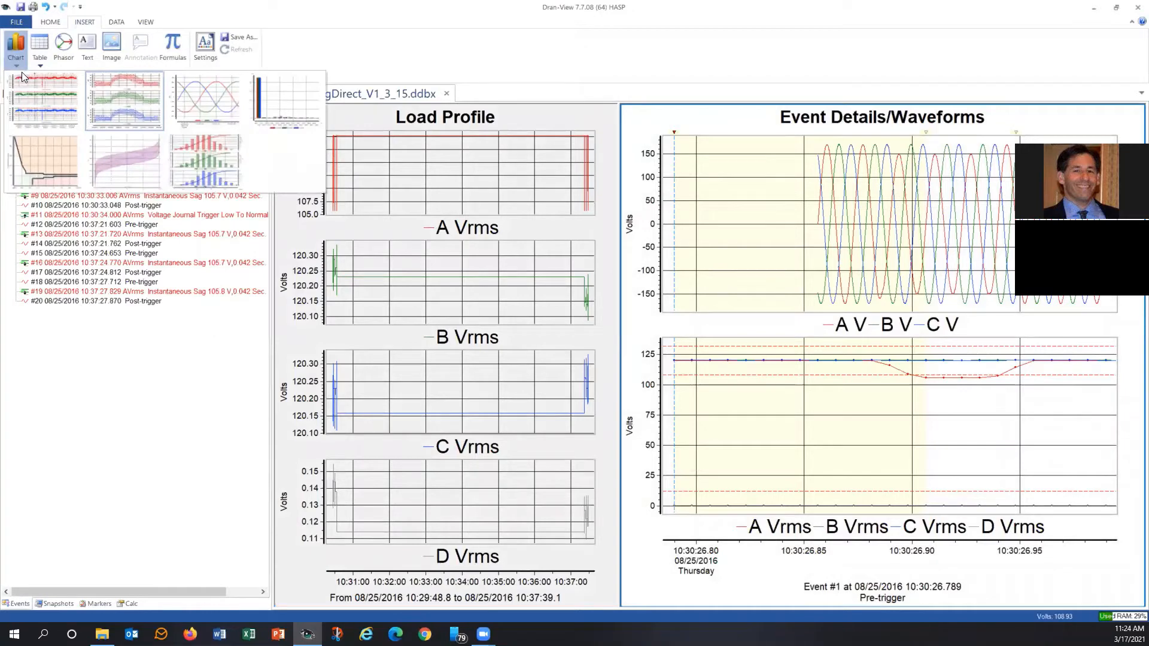
left_click(136, 99)
left_click(795, 268)
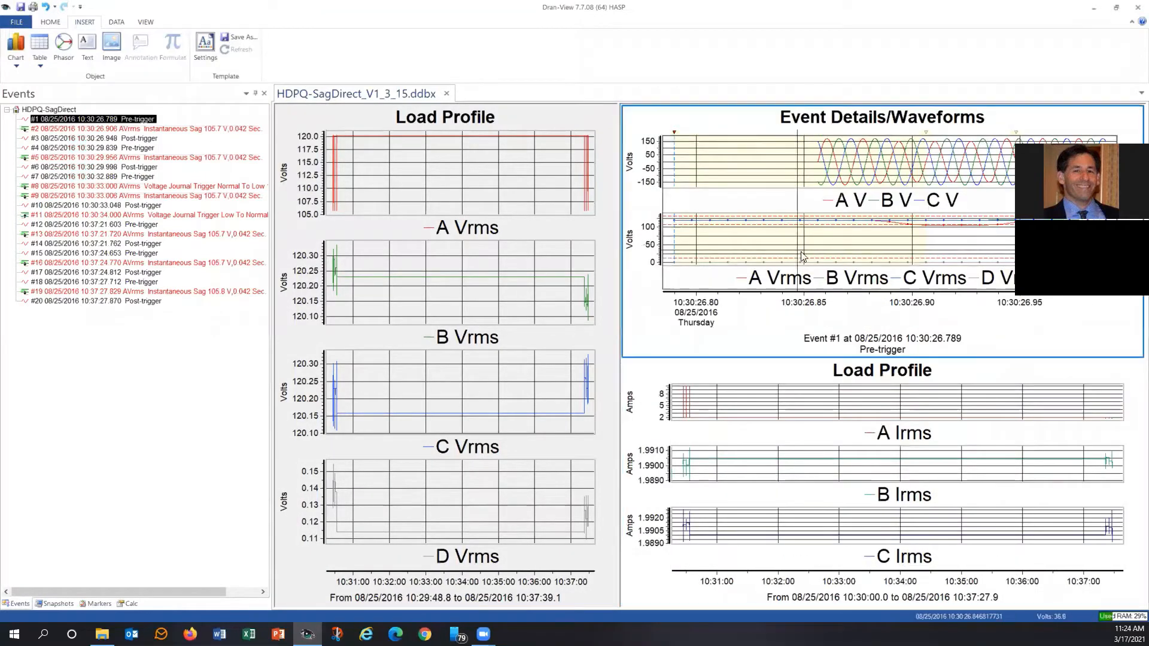
right_click(816, 272)
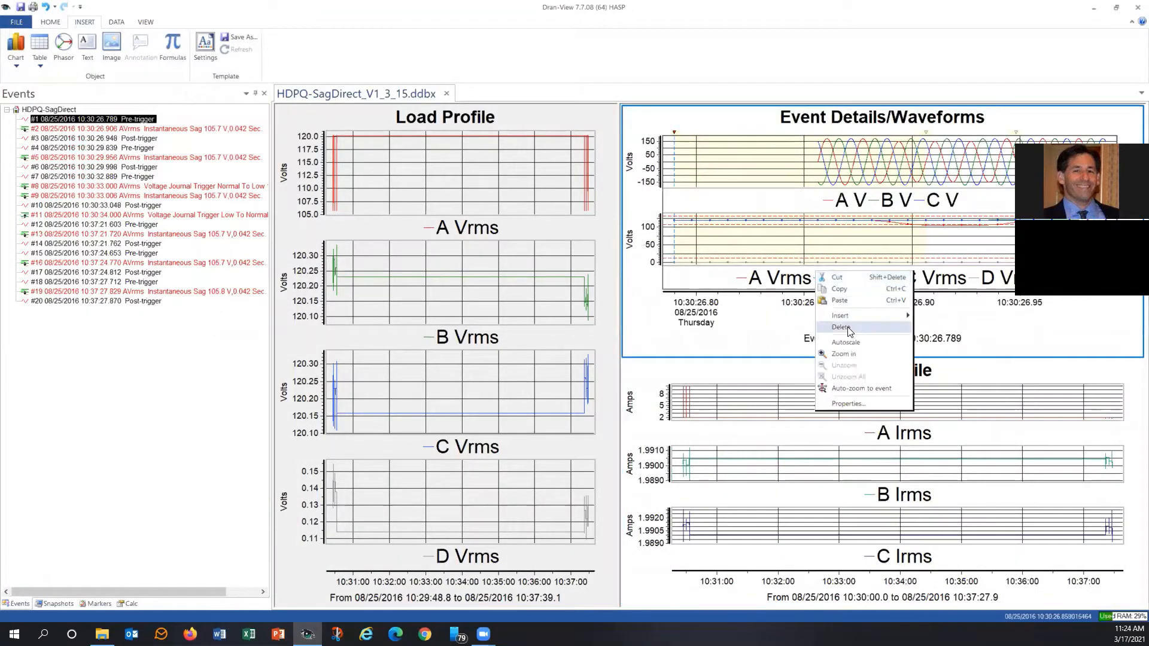
left_click(849, 328)
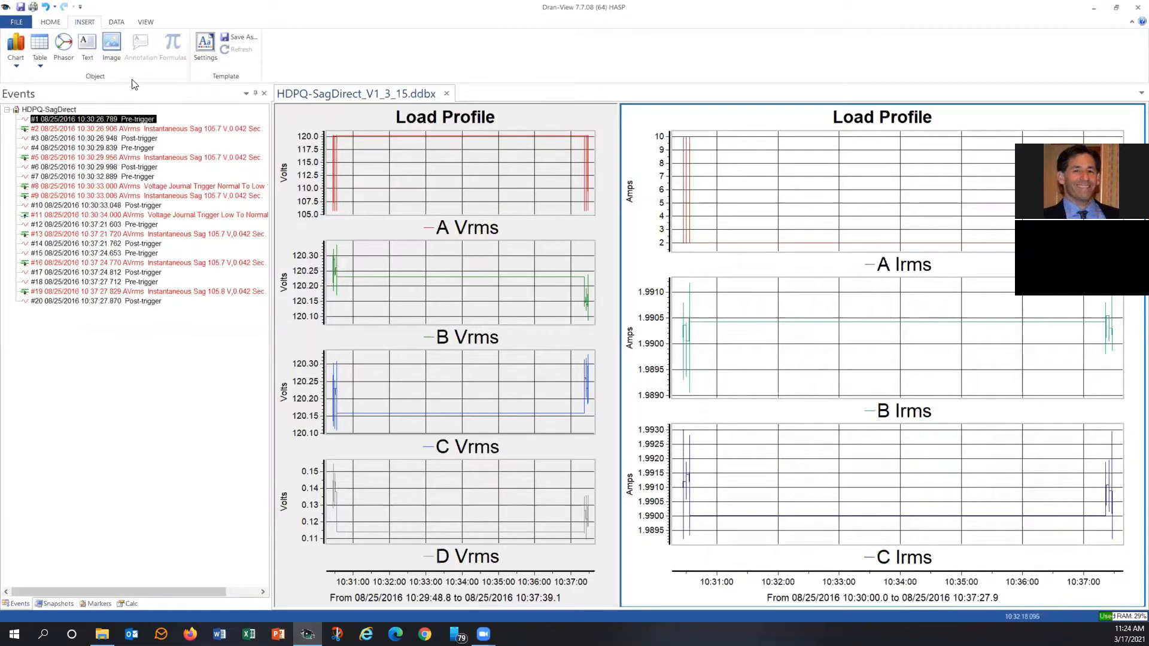
Delete the Load Profile chart of the Irms currents and insert an Event Details/Waveforms chart in its emptied frame.
left_click(18, 65)
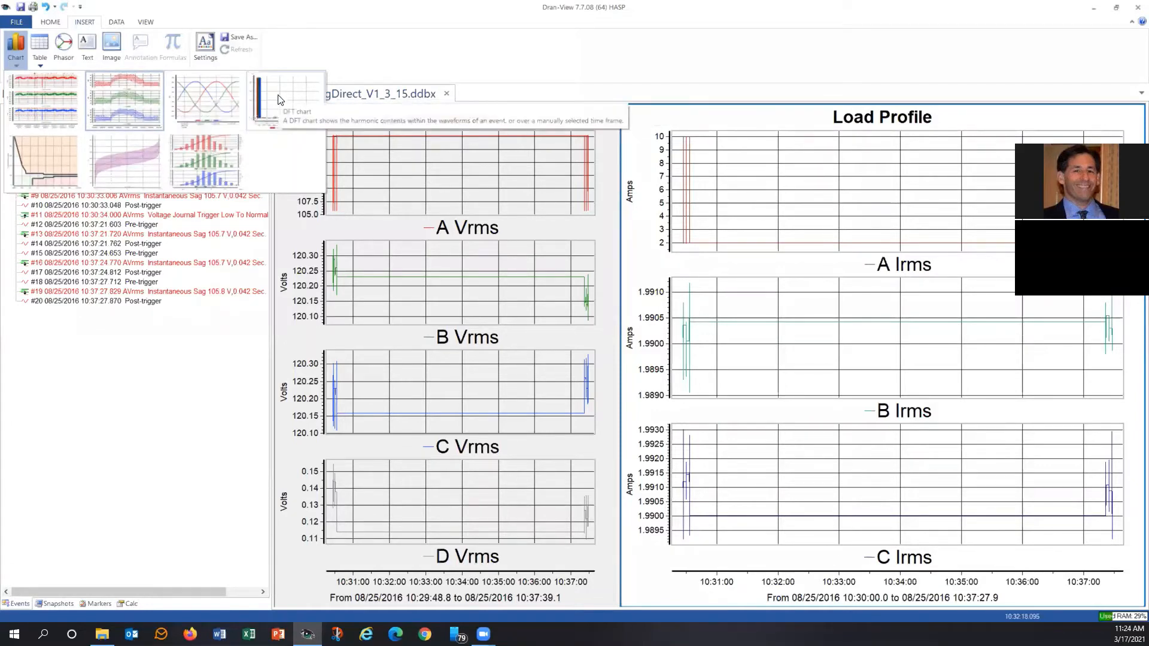
left_click(814, 225)
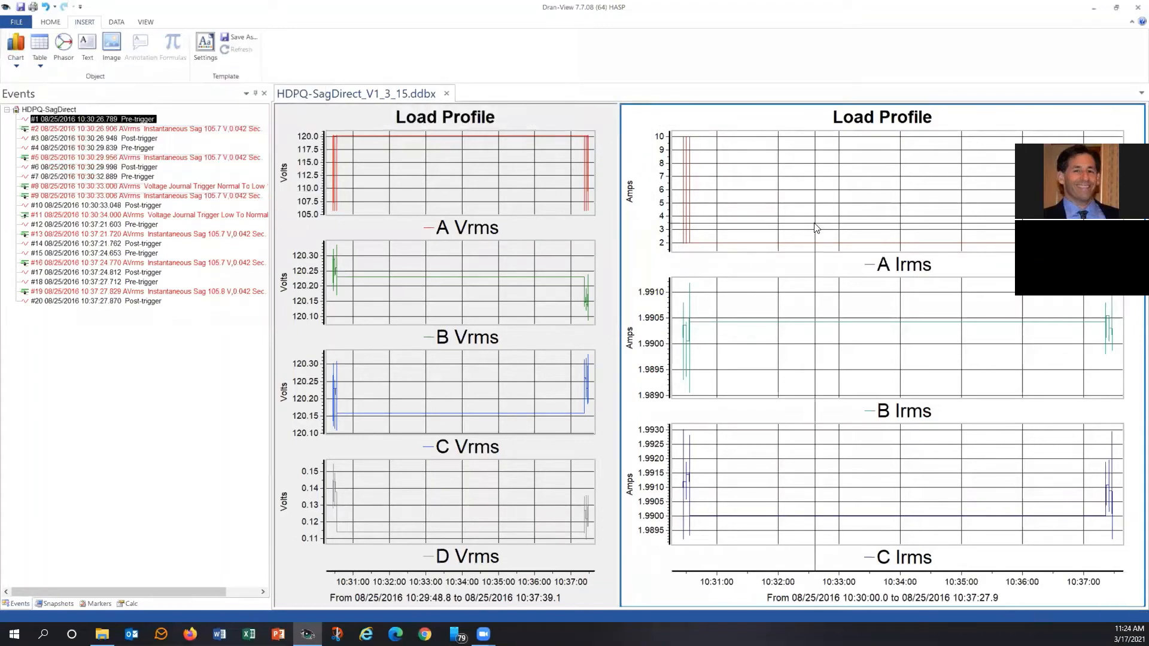
right_click(814, 224)
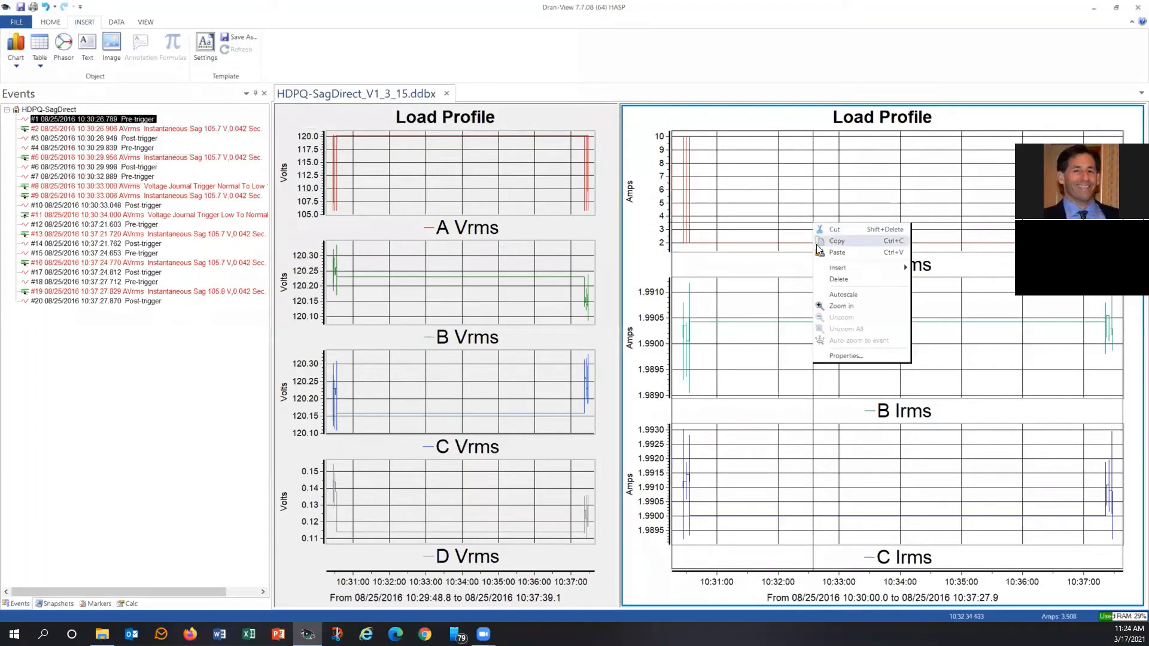
left_click(844, 279)
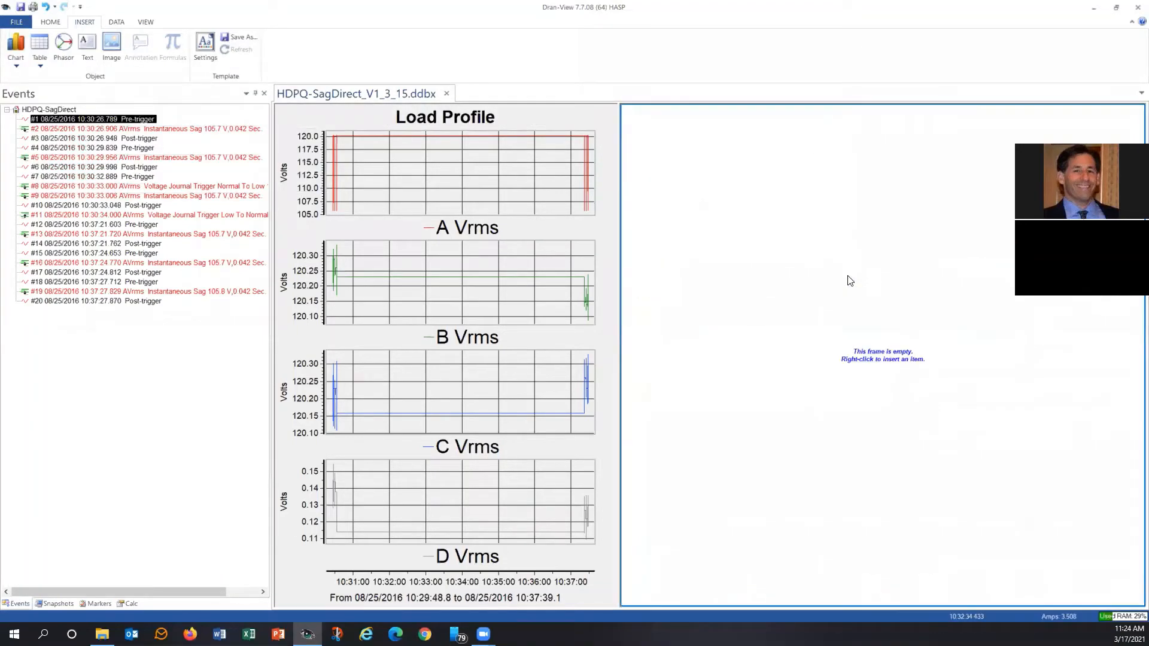
left_click(22, 62)
left_click(183, 104)
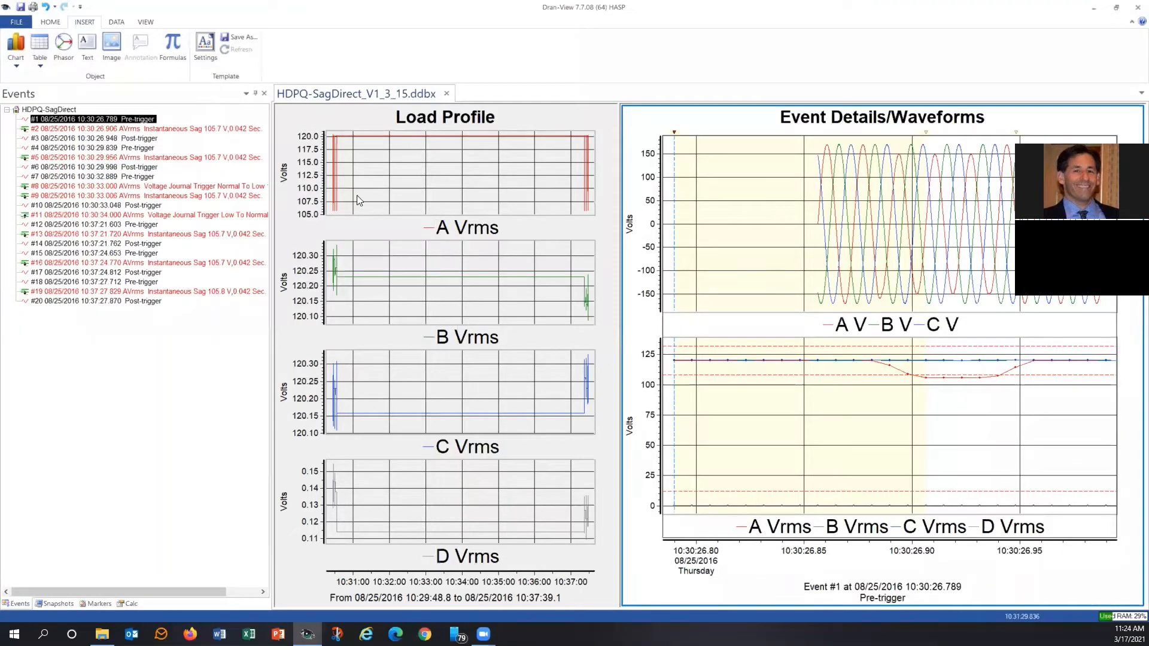
Display event #2, the AVrms Instantaneous Sag at 10:30:26.906, and insert a DFT chart below its Event Details/Waveforms chart.
left_click(210, 128)
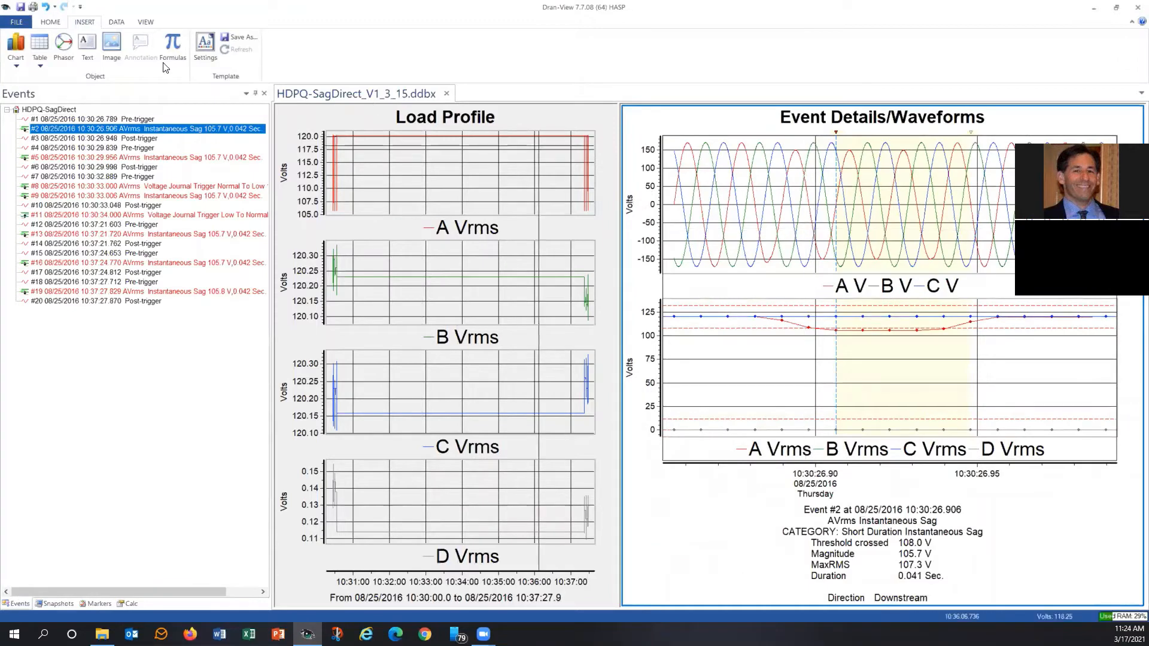
left_click(705, 123)
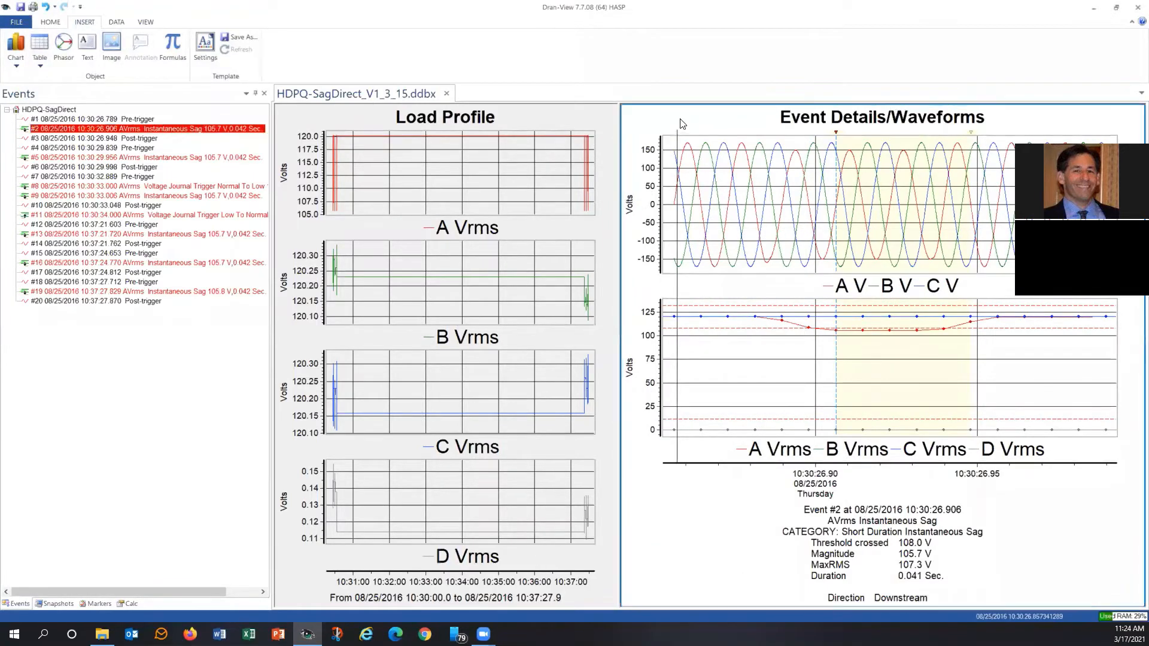
left_click(22, 66)
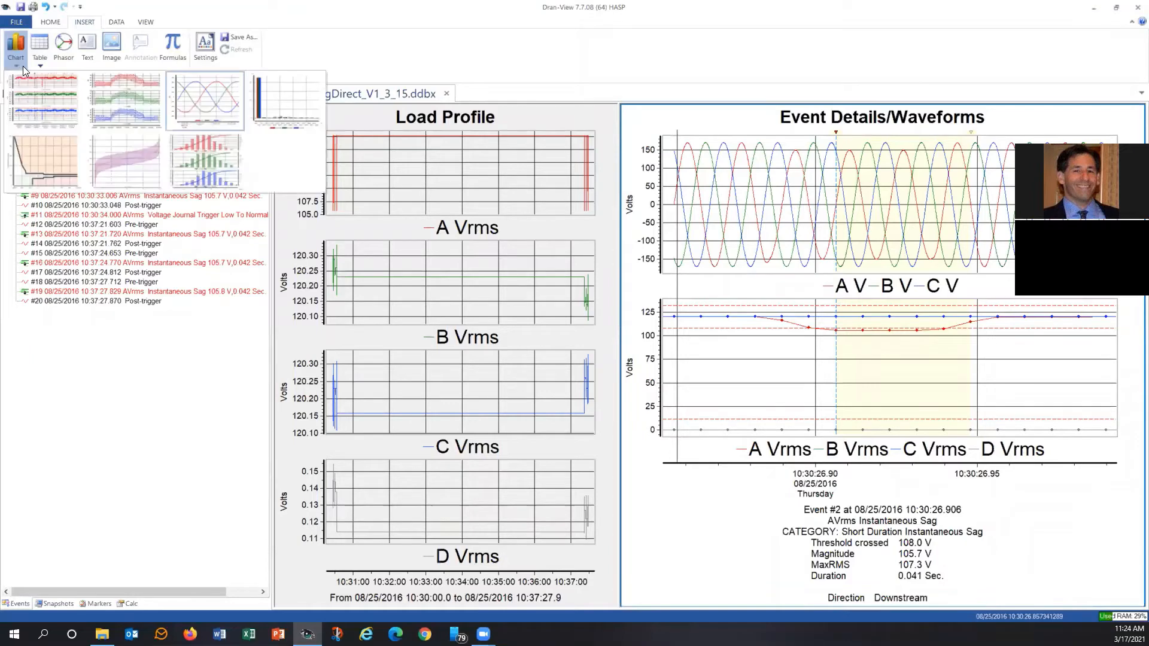
left_click(277, 107)
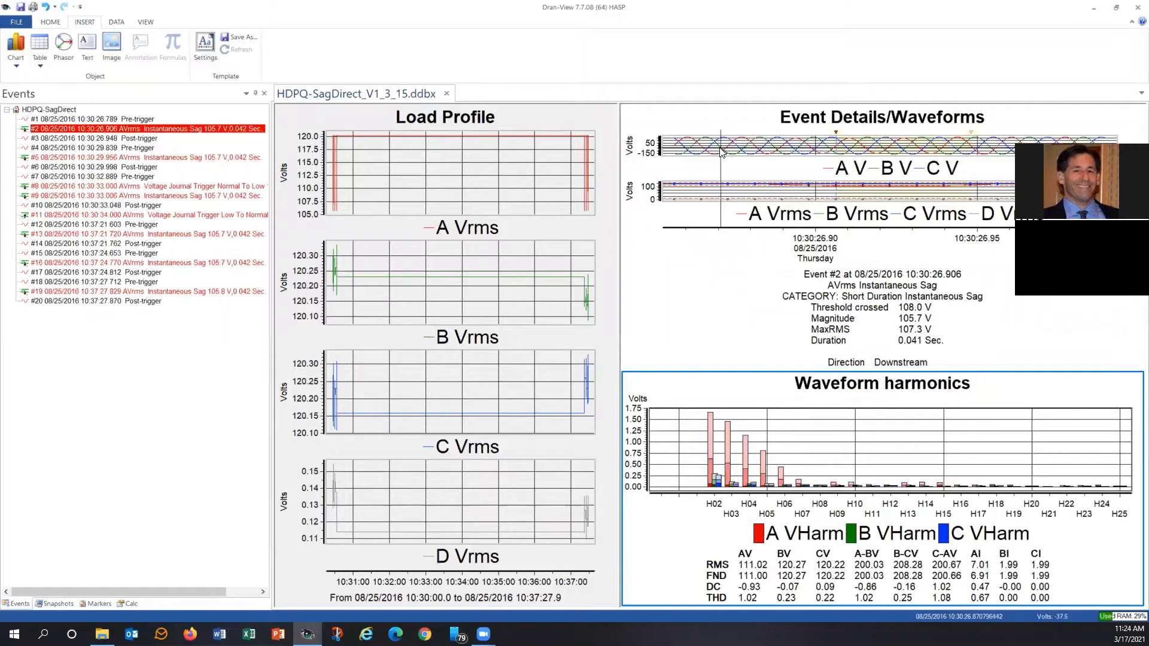
mouse_move(720, 149)
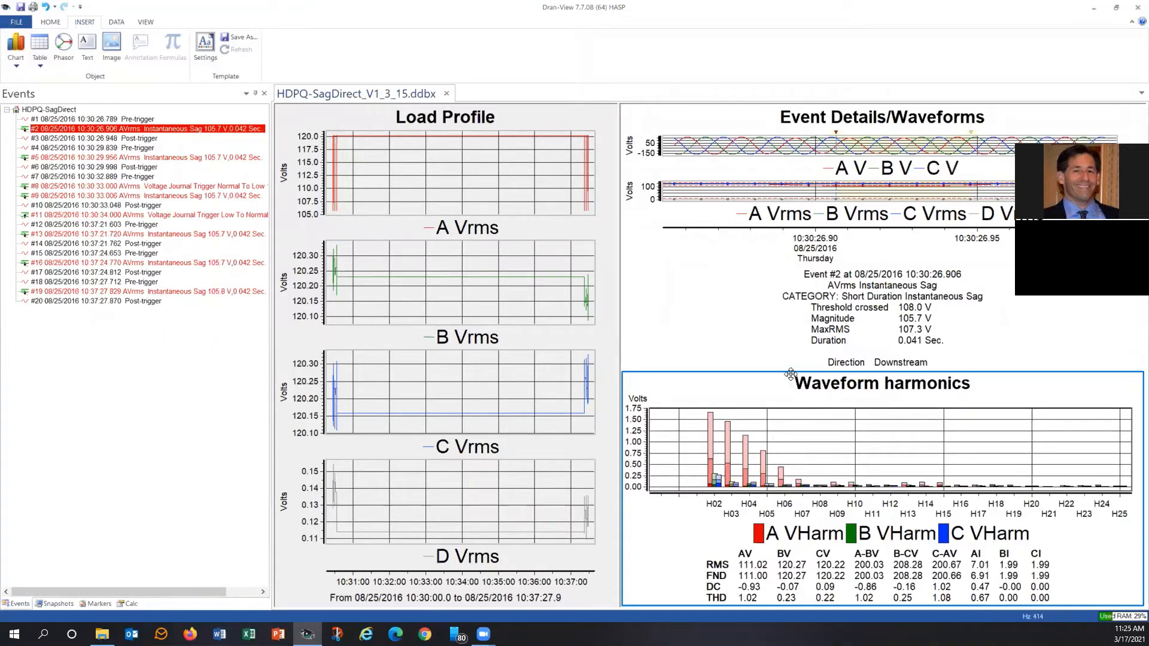
left_click(790, 375)
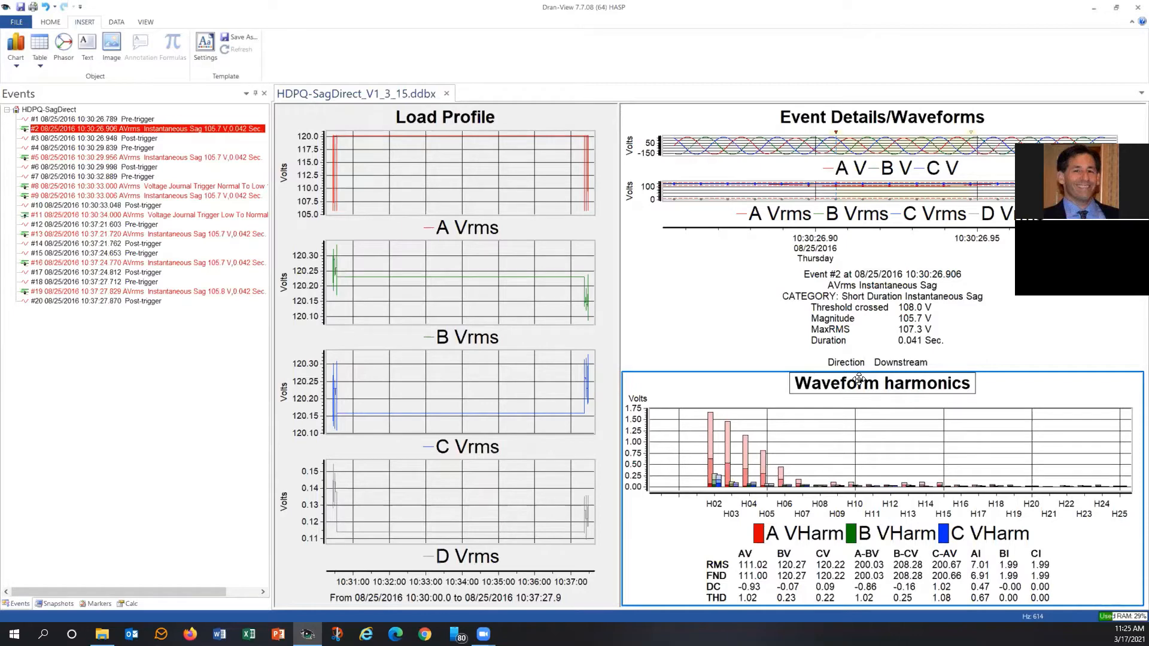
Limit the Waveform harmonics chart's voltage harmonics to phase A and add the phase A current harmonics.
right_click(822, 430)
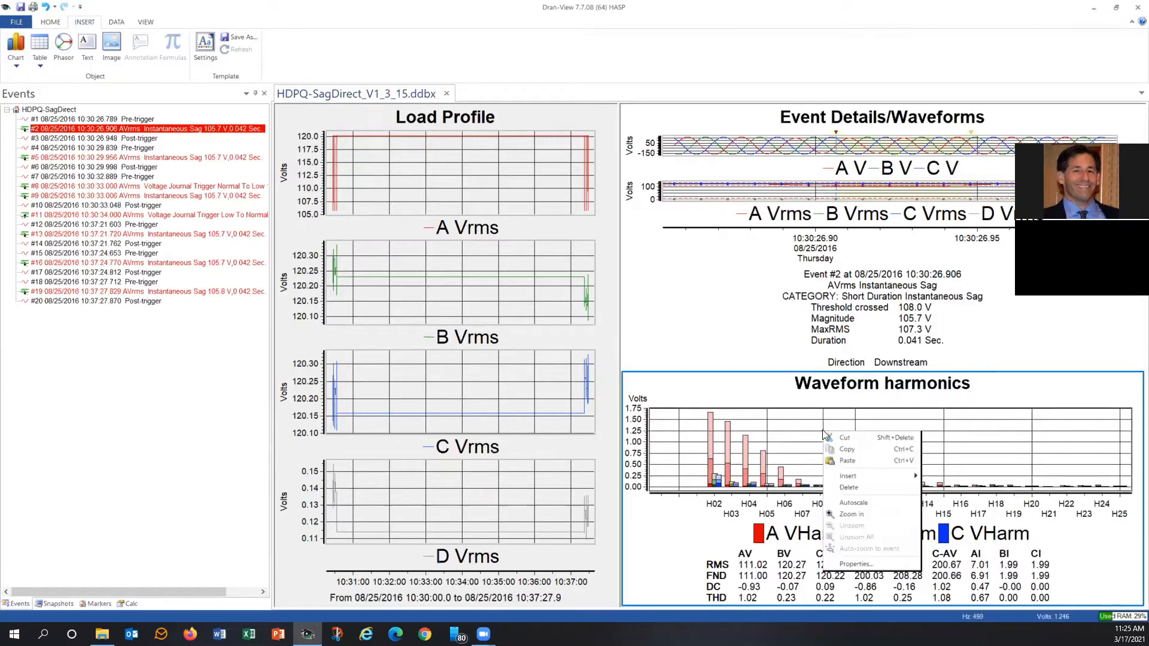
left_click(860, 563)
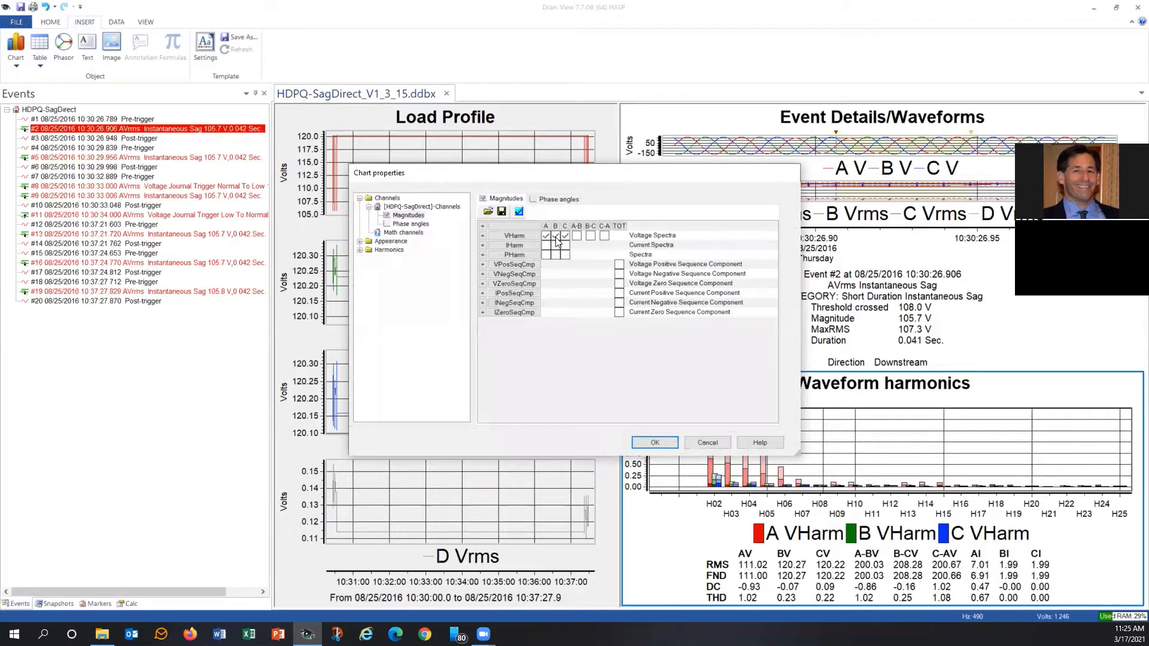
left_click(556, 235)
left_click(565, 235)
left_click(545, 246)
left_click(653, 443)
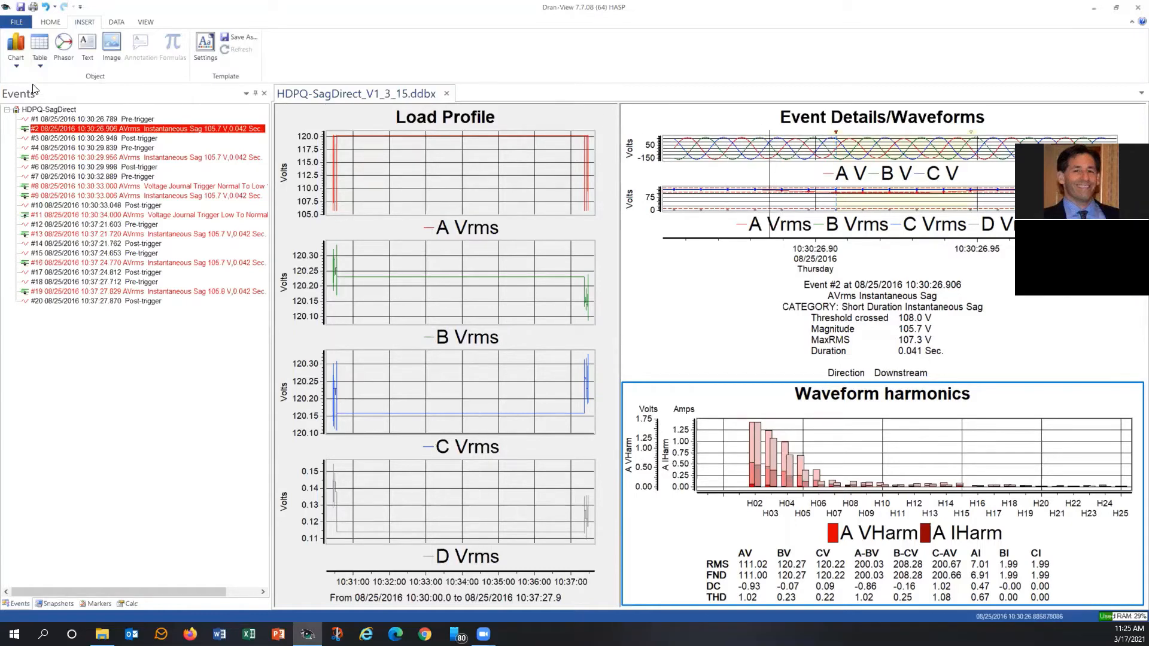
Delete the Waveform harmonics chart below the Event Details/Waveforms chart.
left_click(17, 60)
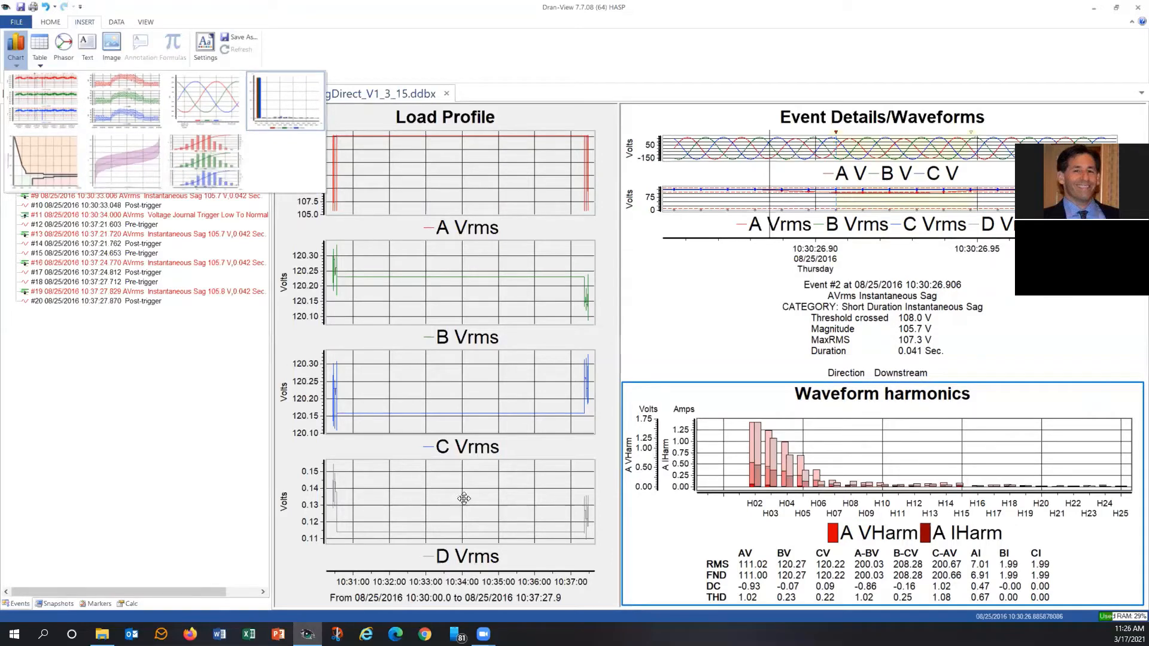
left_click(605, 566)
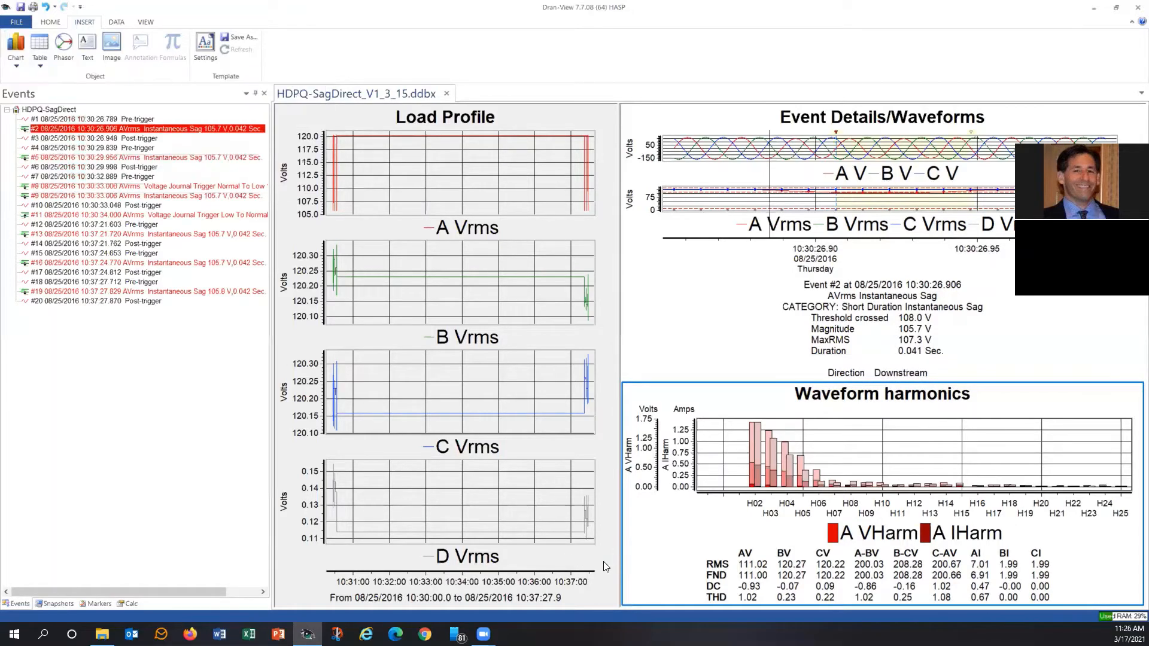
left_click(776, 466)
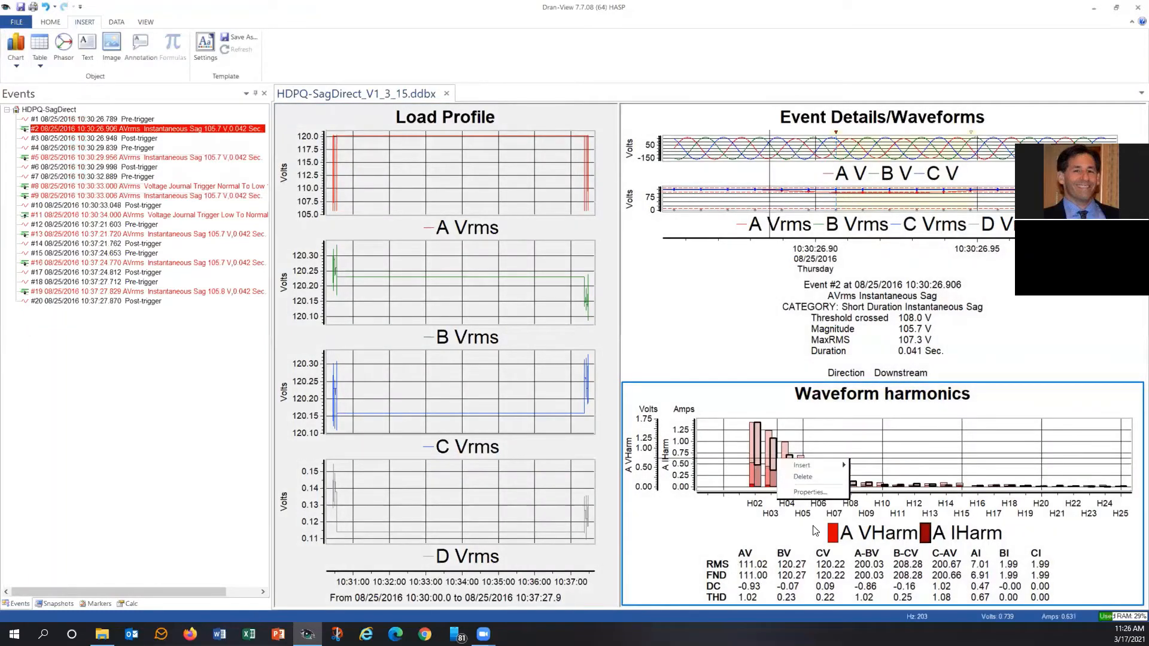
right_click(935, 414)
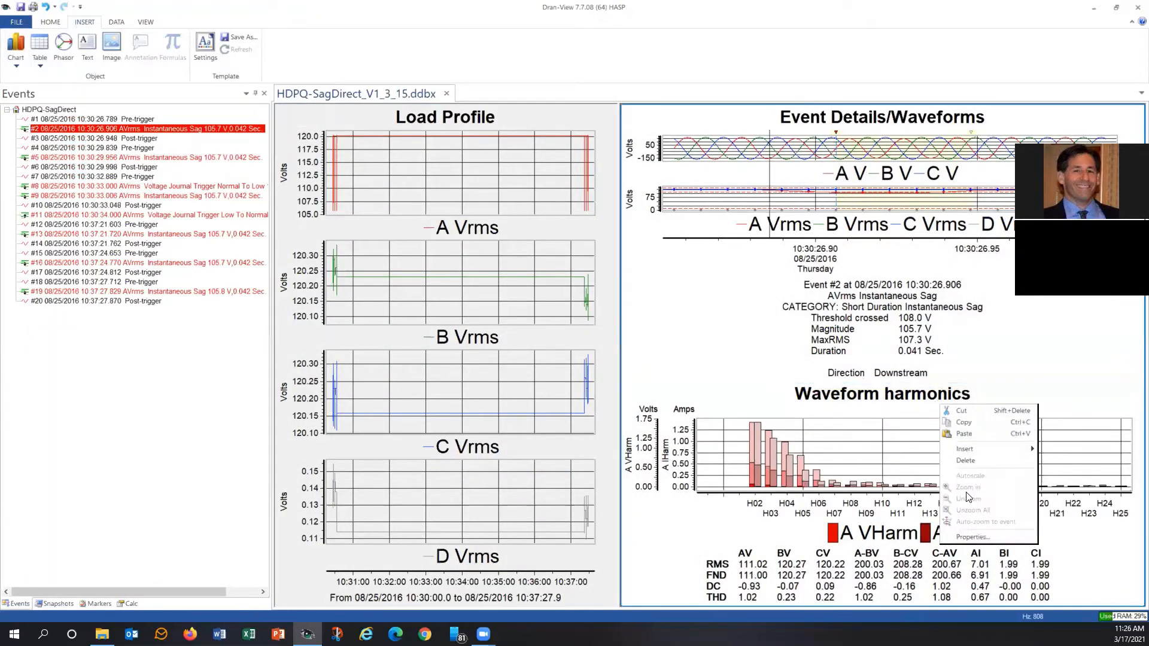
key("Escape")
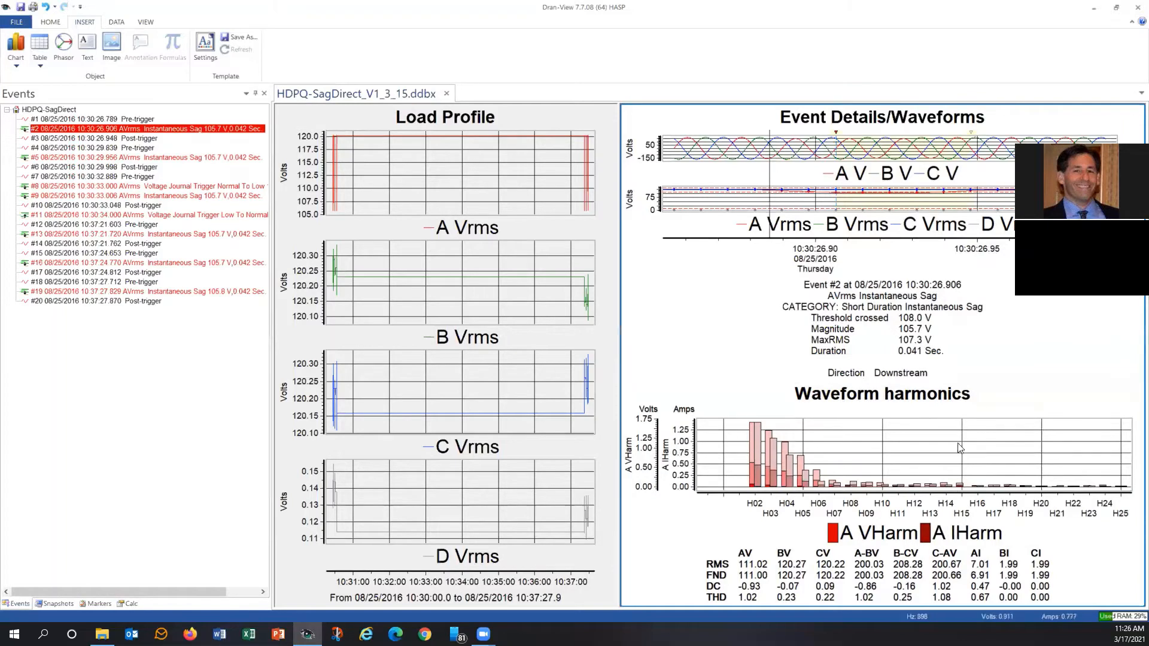
right_click(979, 448)
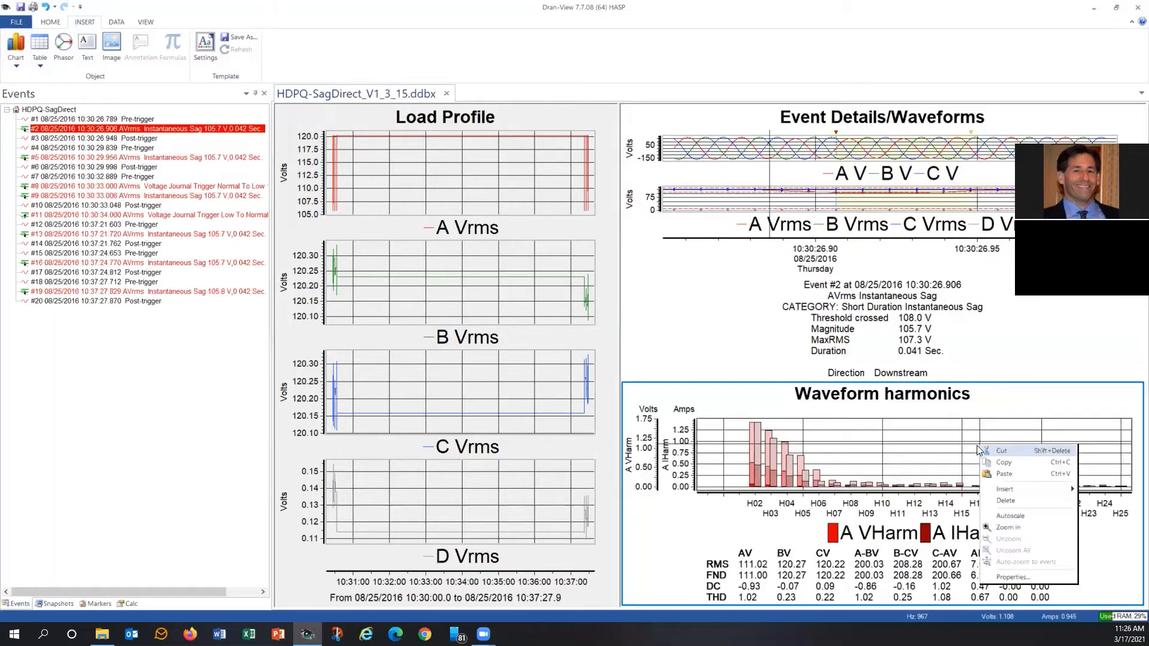
right_click(1007, 424)
left_click(1031, 479)
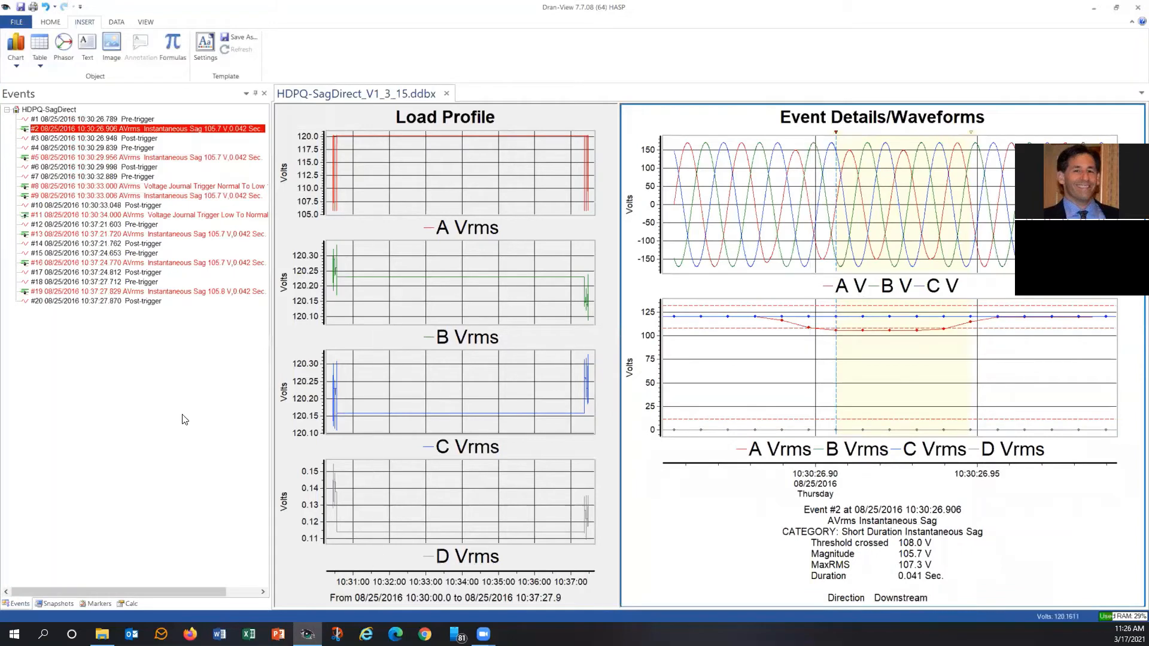
Insert a Magnitude/Duration chart below the Load Profile chart.
left_click(515, 110)
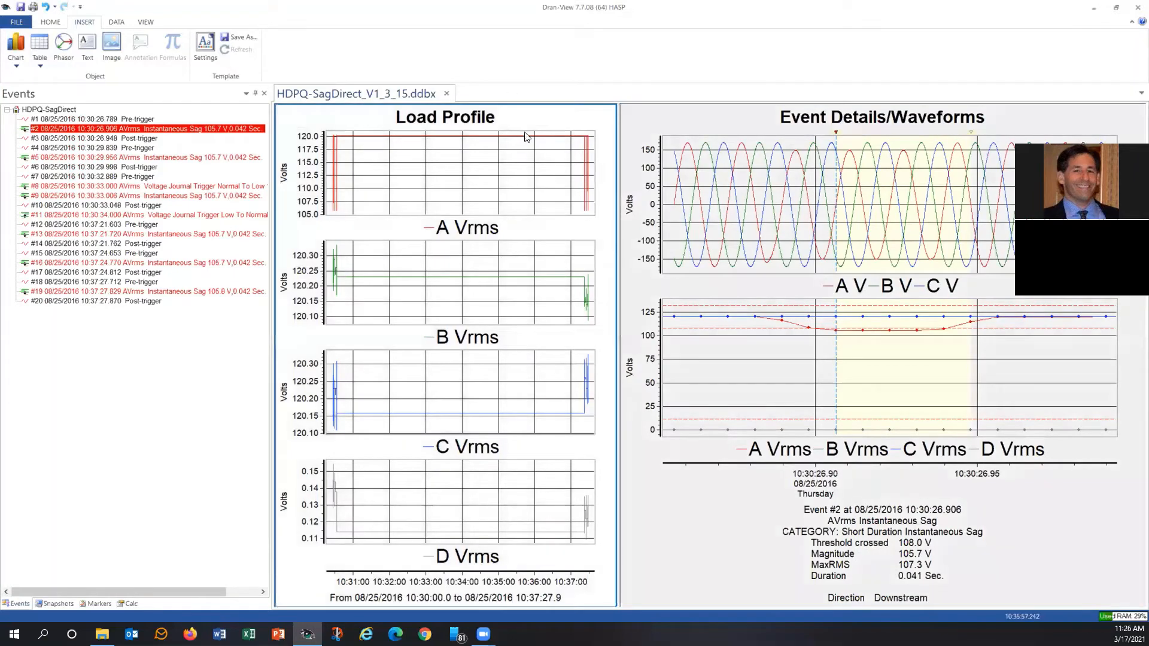
left_click(16, 61)
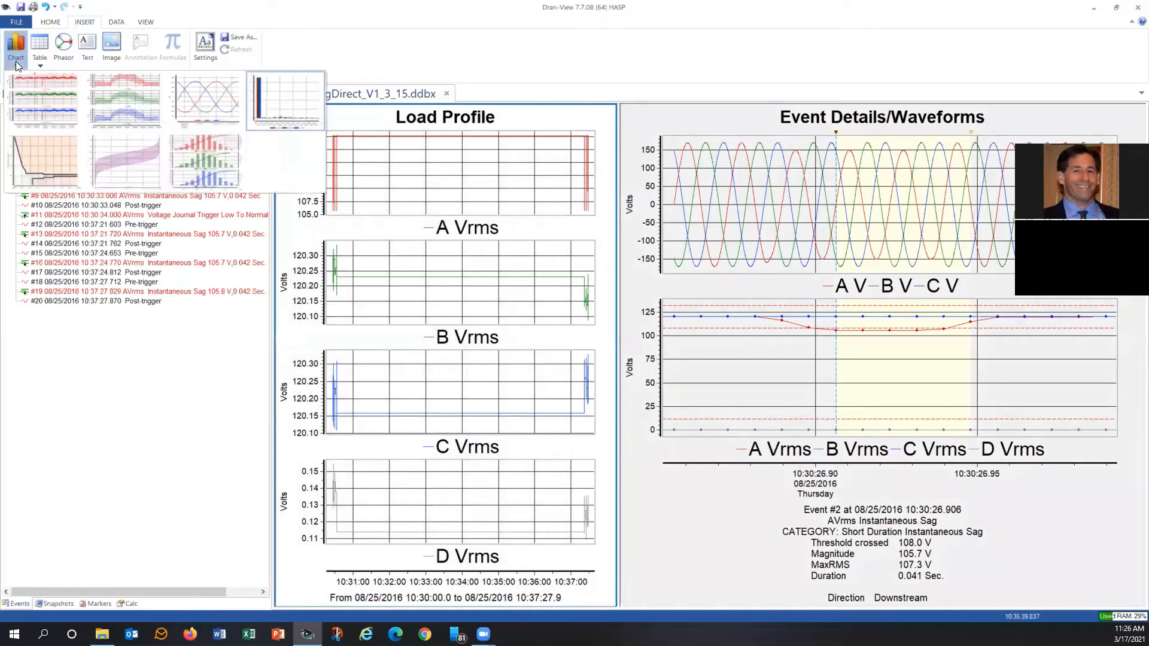
left_click(43, 159)
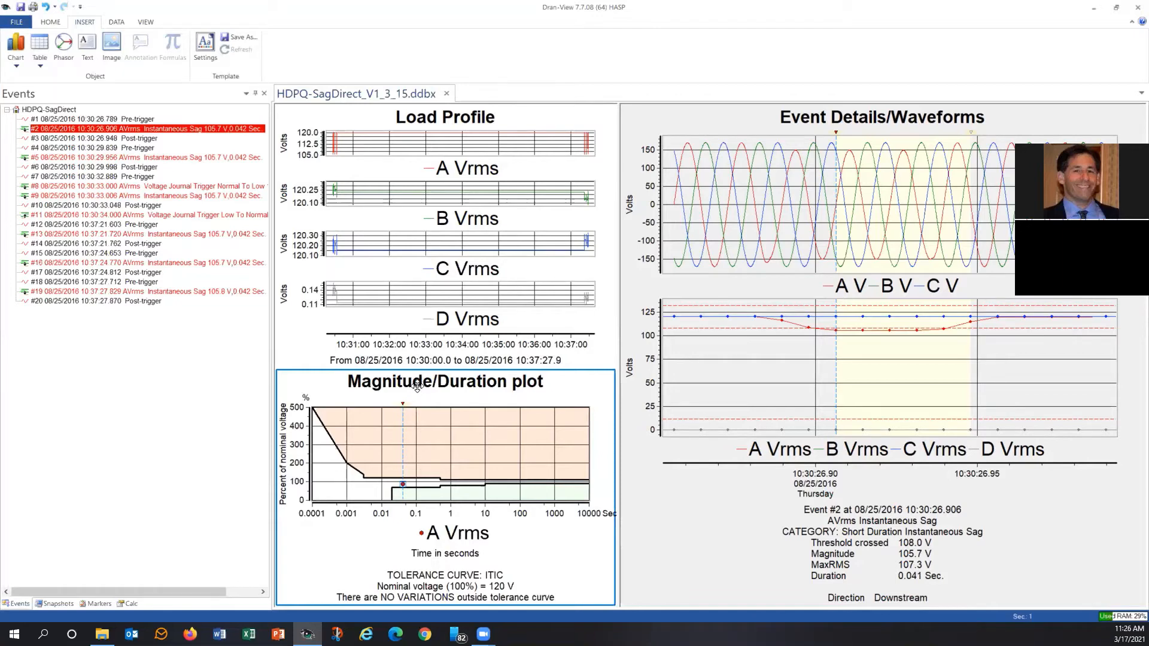
right_click(433, 431)
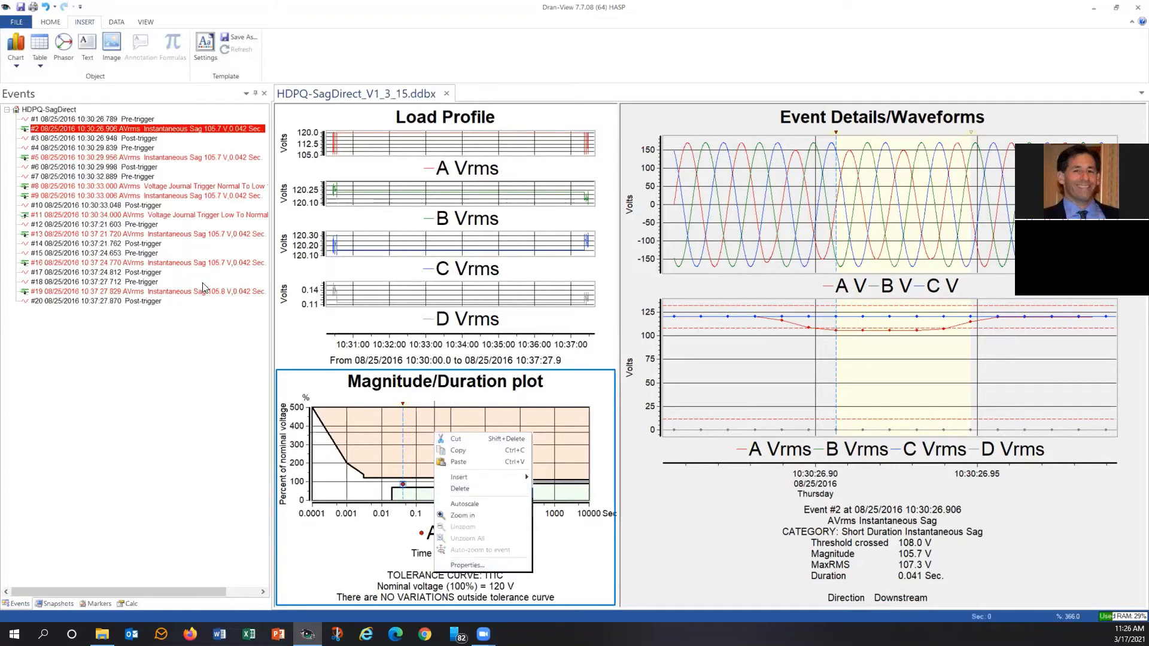
left_click(369, 395)
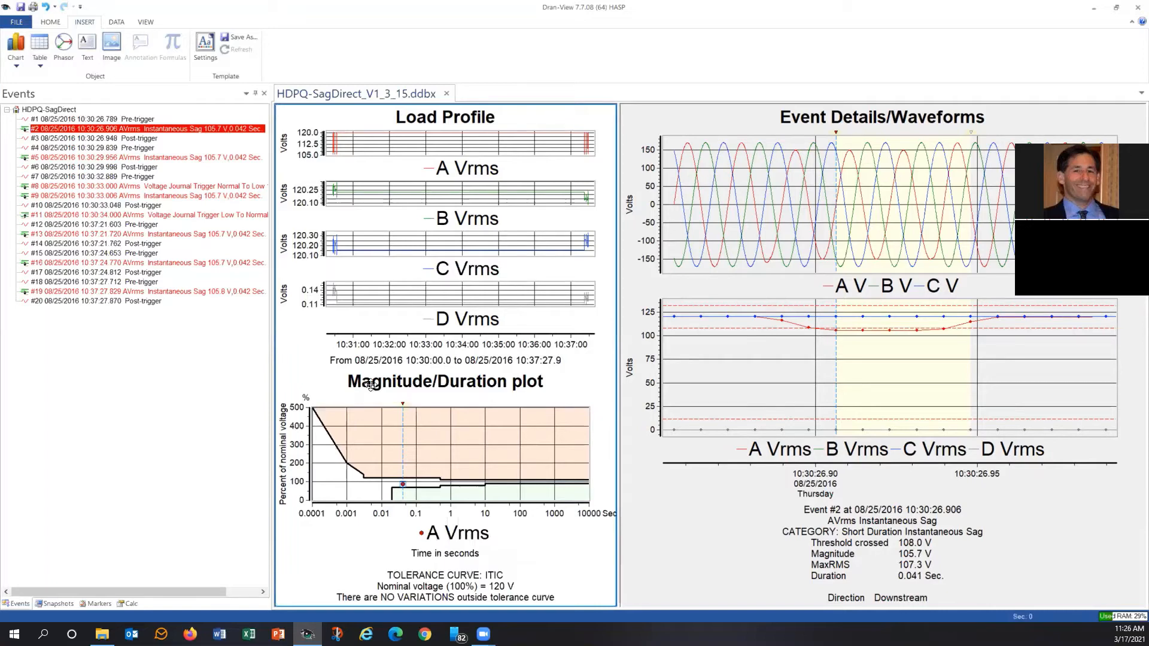
Delete the Magnitude/Duration plot below the Load Profile chart.
left_click(16, 56)
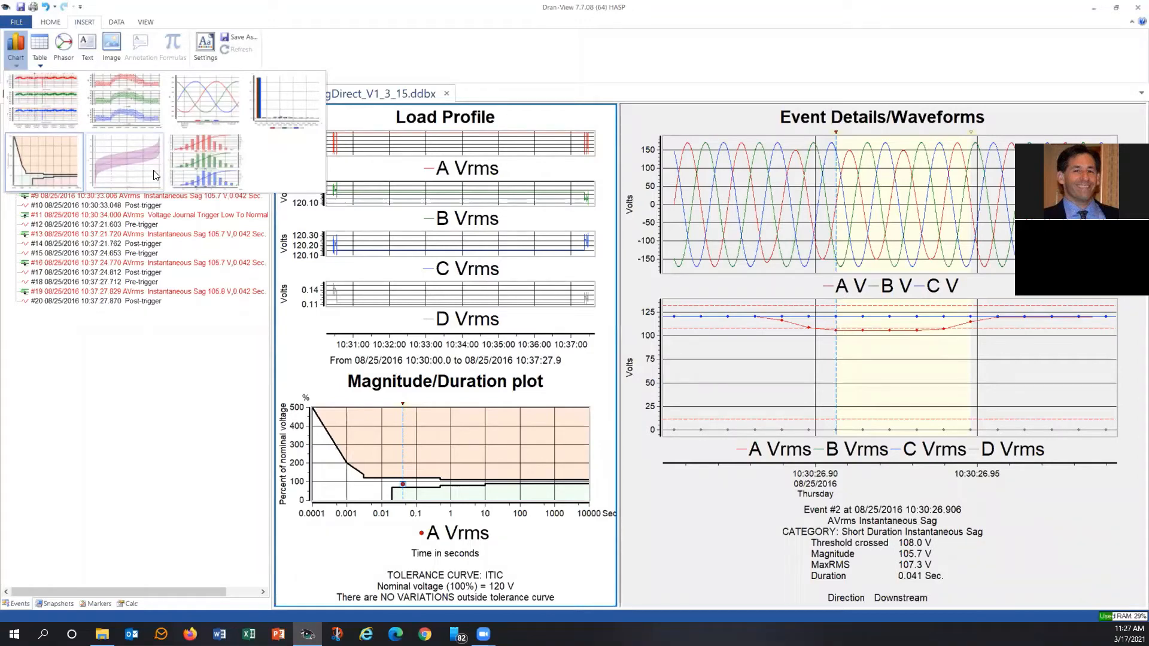
left_click(297, 328)
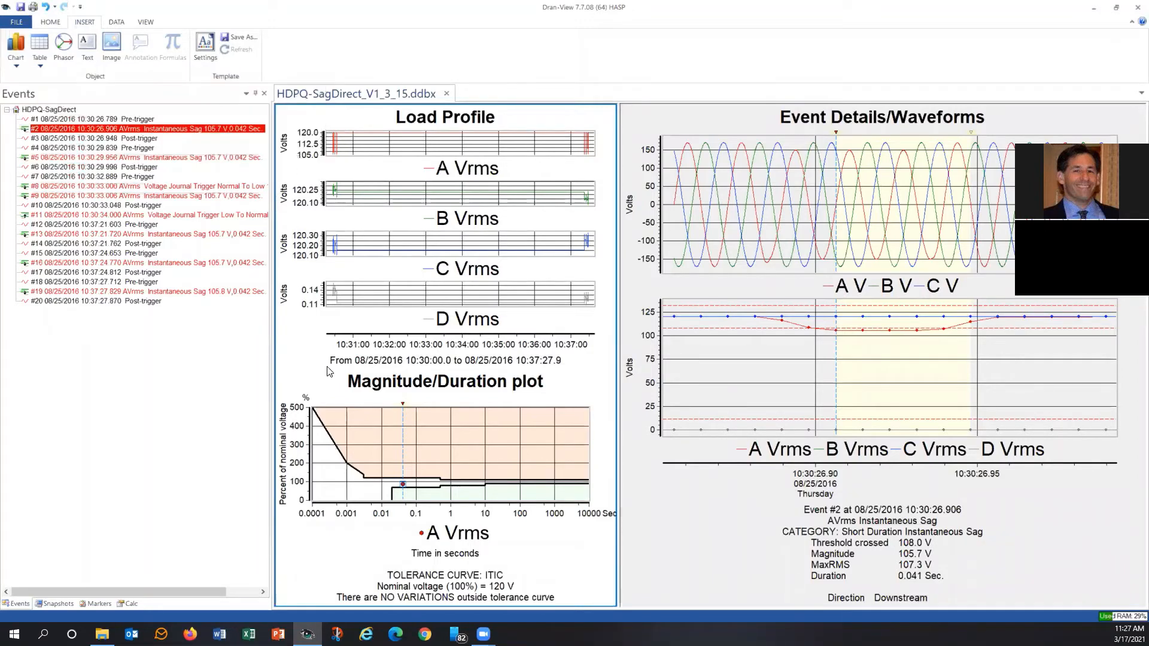
right_click(372, 436)
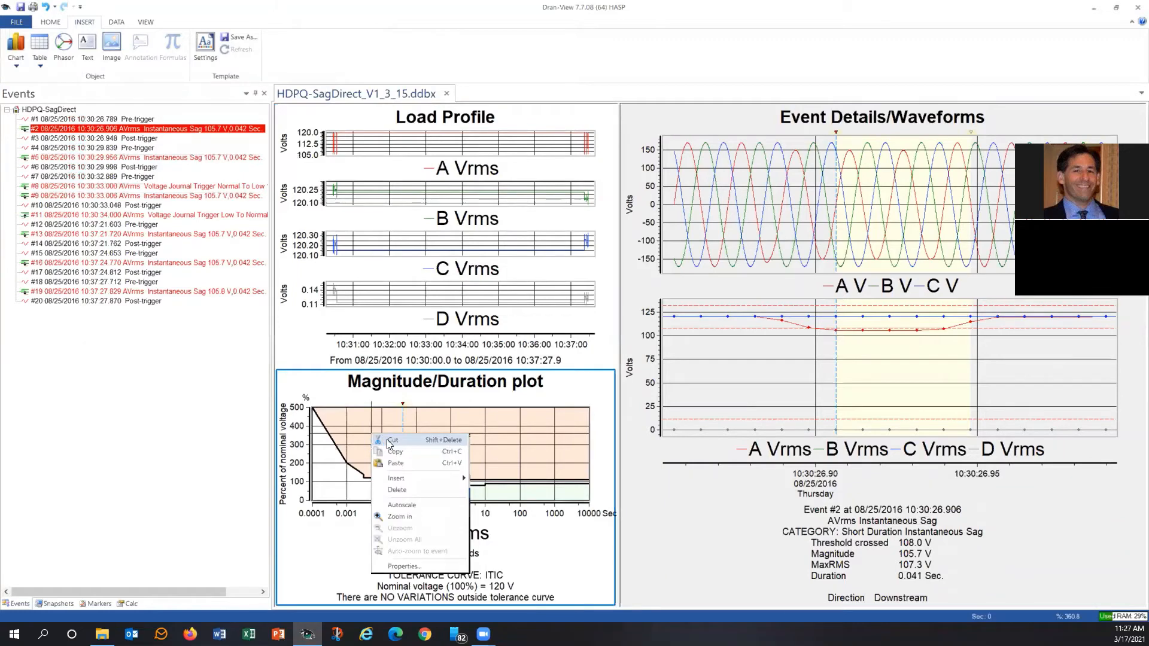
left_click(397, 490)
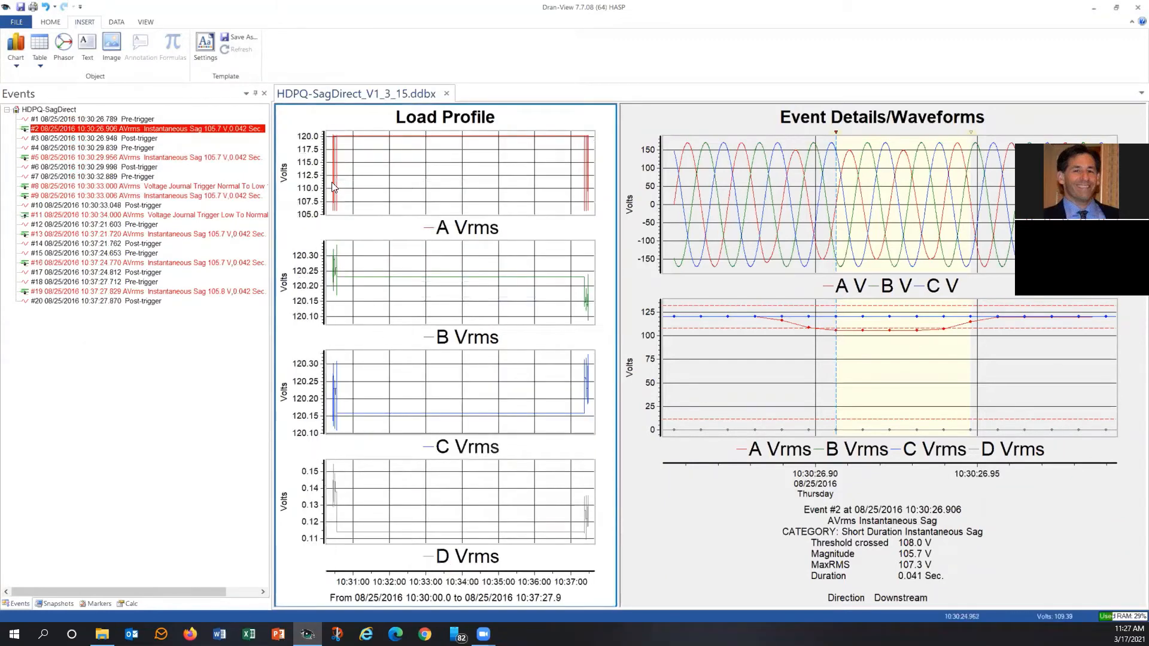
Insert a Peak values table with maximum values and times in the Load Profile chart, and delete it again.
left_click(39, 67)
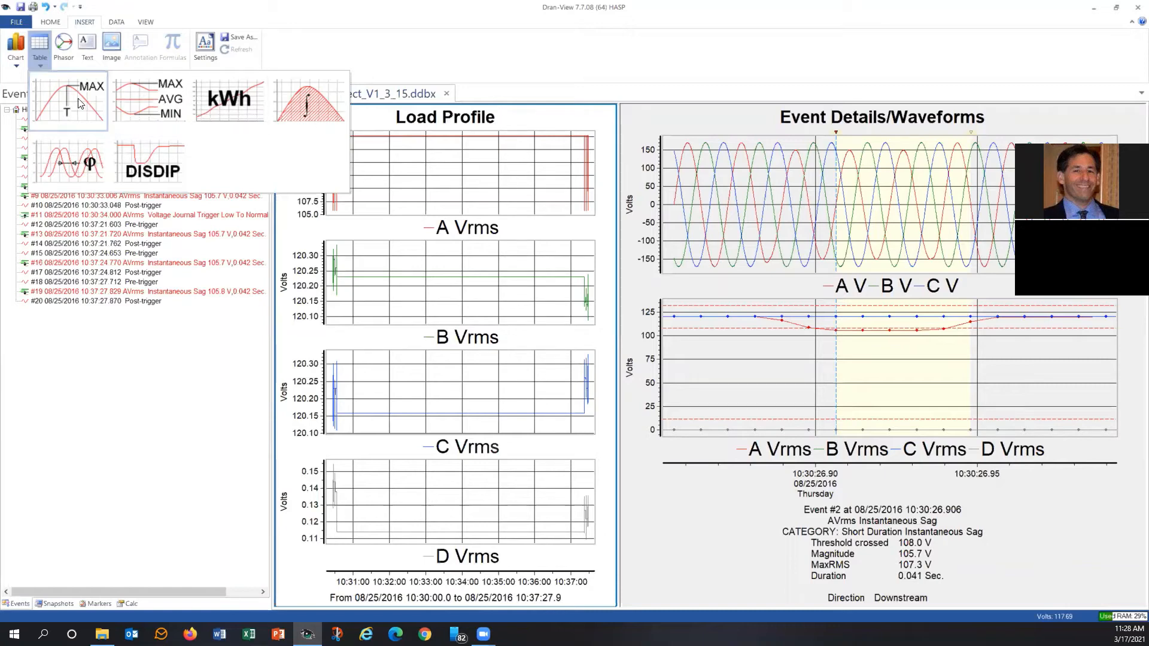
left_click_drag(80, 103, 405, 483)
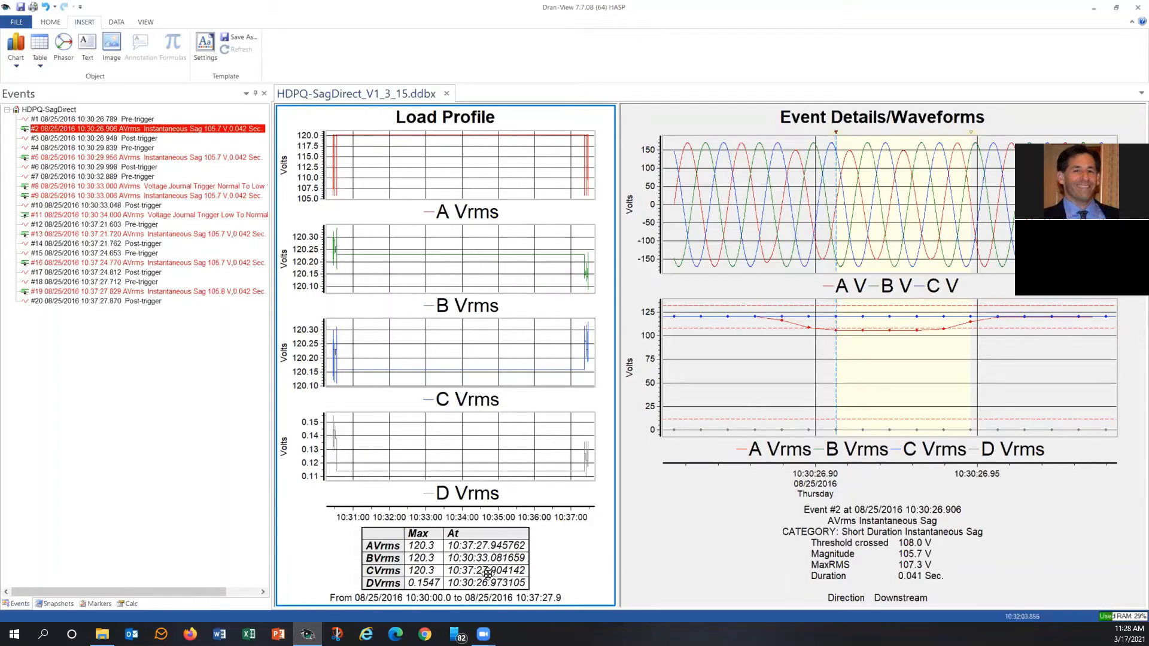
right_click(466, 561)
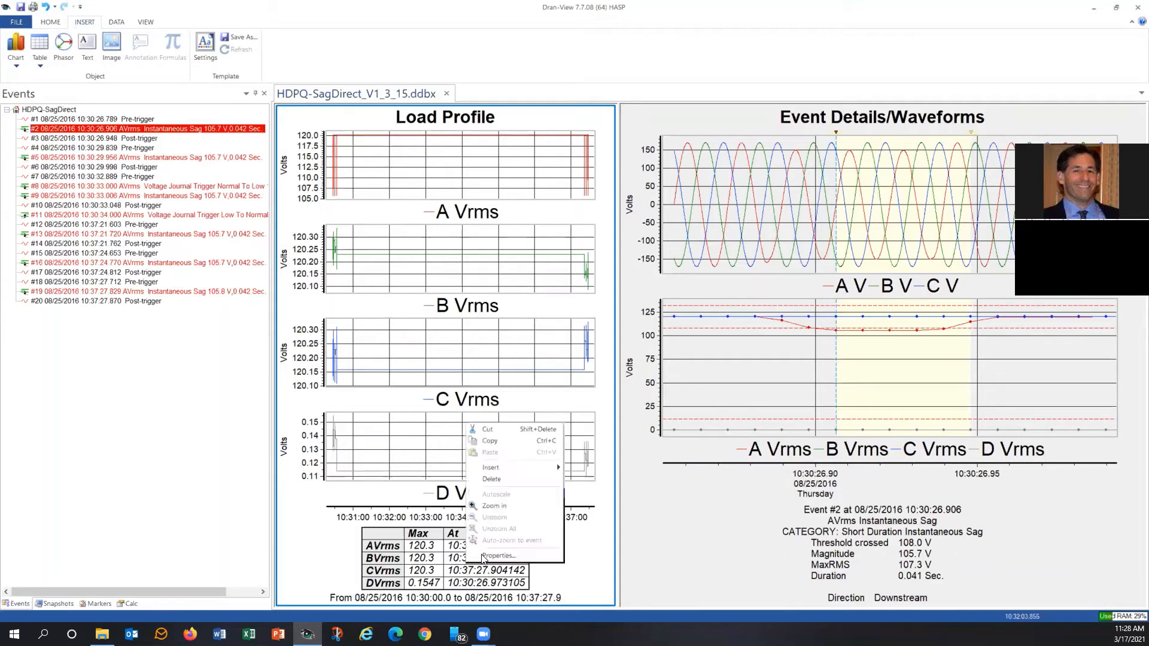
left_click(493, 479)
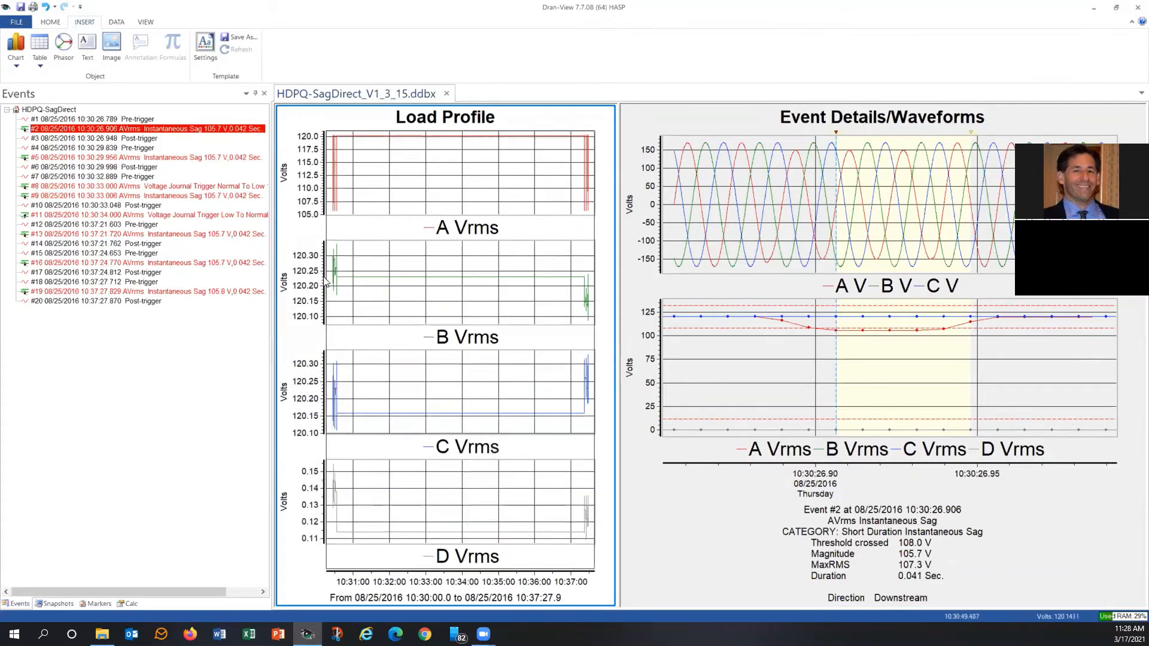
Insert a Statistics table with Min, Max and Avg in the Load Profile chart and review its general properties.
left_click(39, 59)
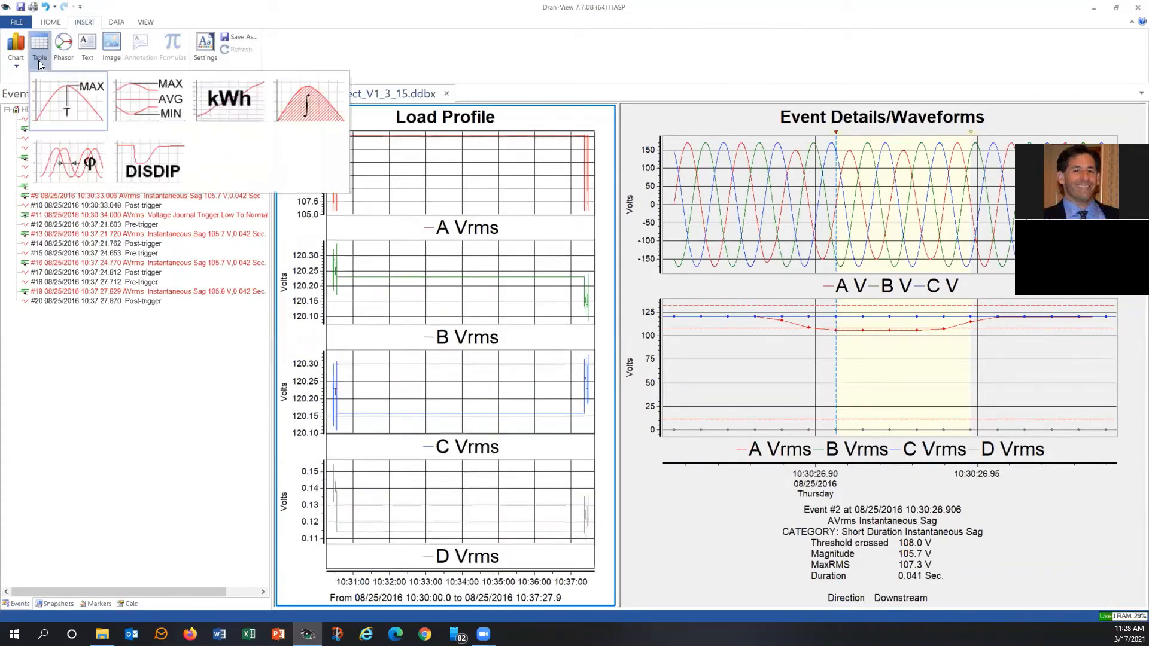
left_click(135, 100)
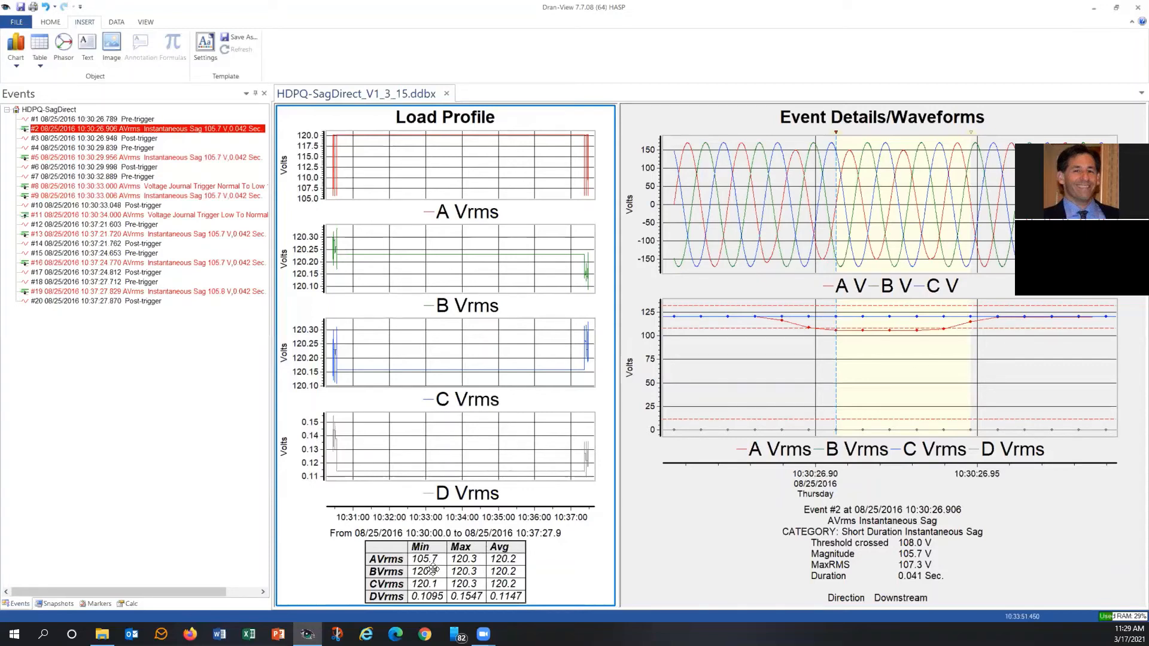
right_click(477, 579)
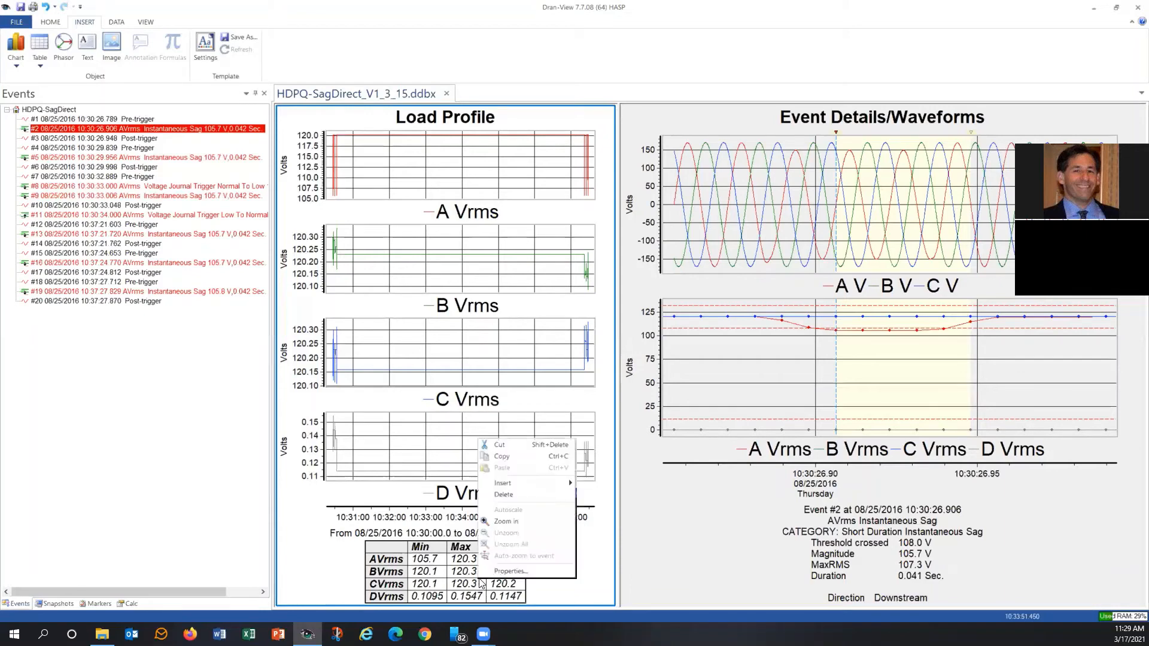
left_click(491, 573)
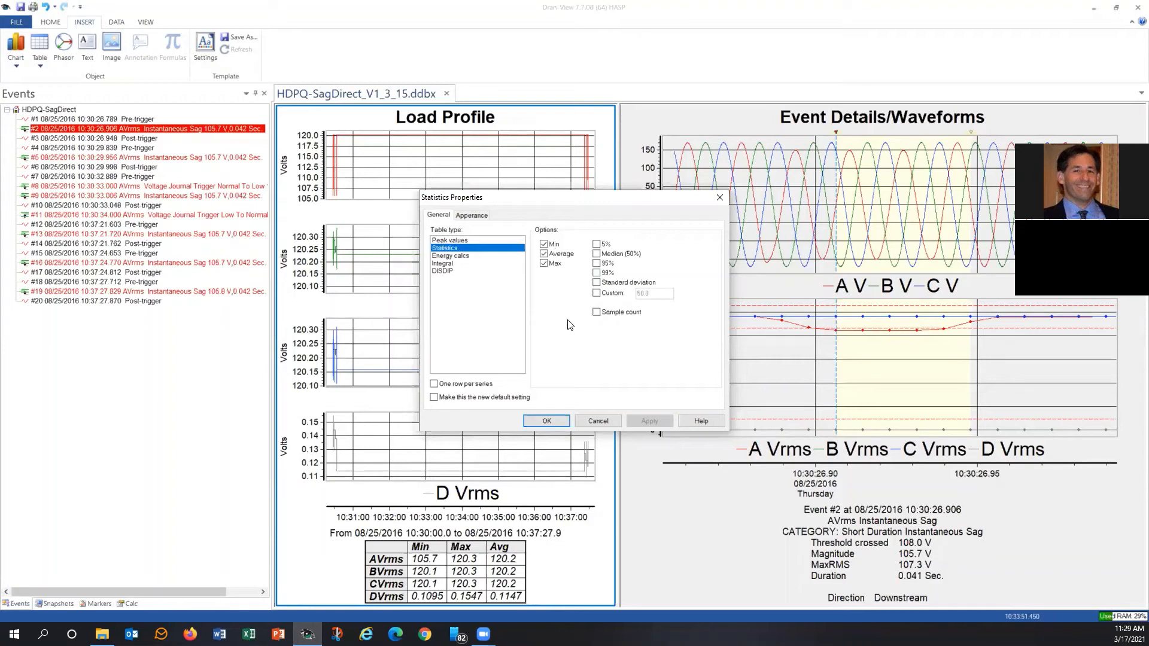
left_click(598, 421)
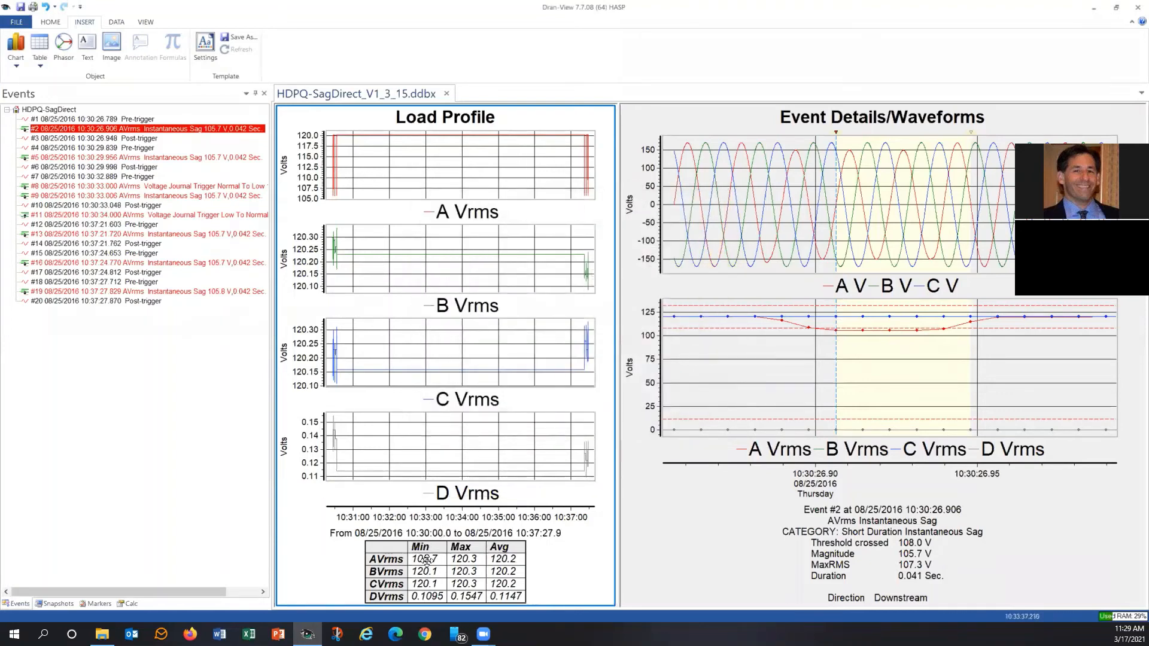
Delete the Statistics table below the Load Profile graphs.
left_click(41, 67)
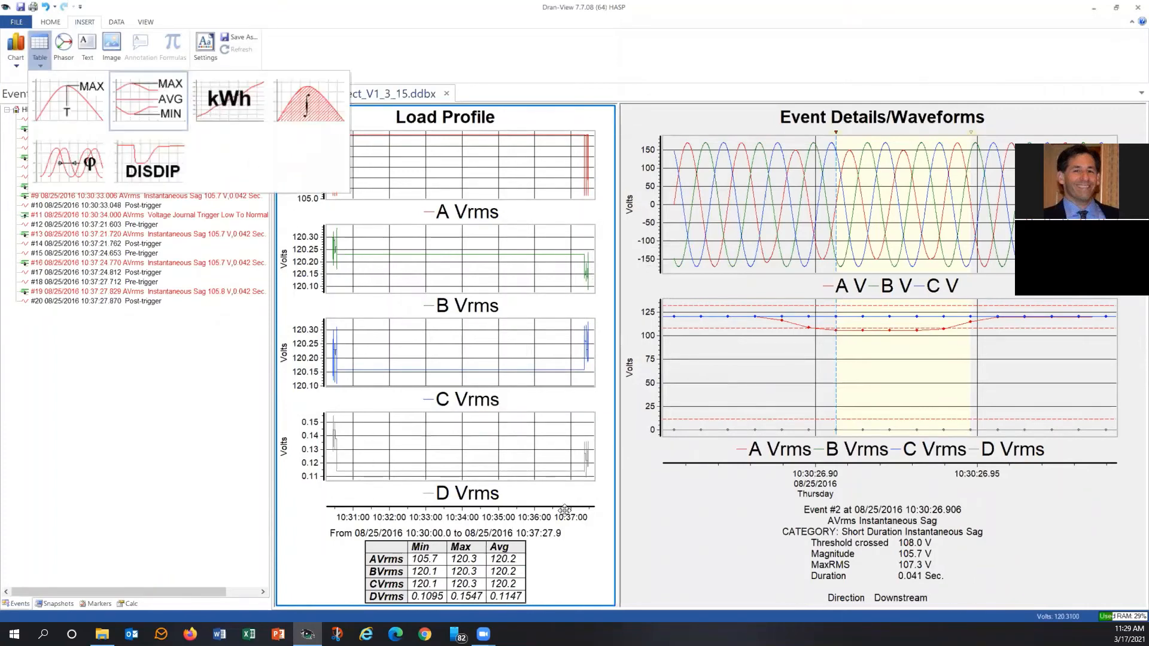
left_click(520, 550)
right_click(505, 548)
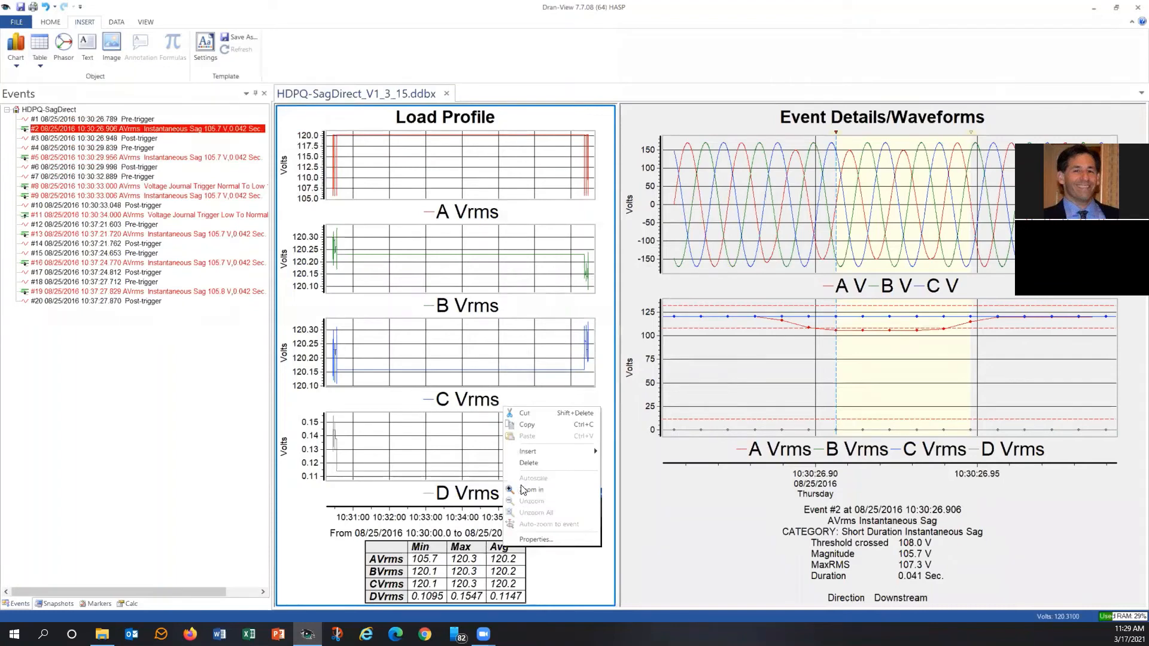
left_click(526, 466)
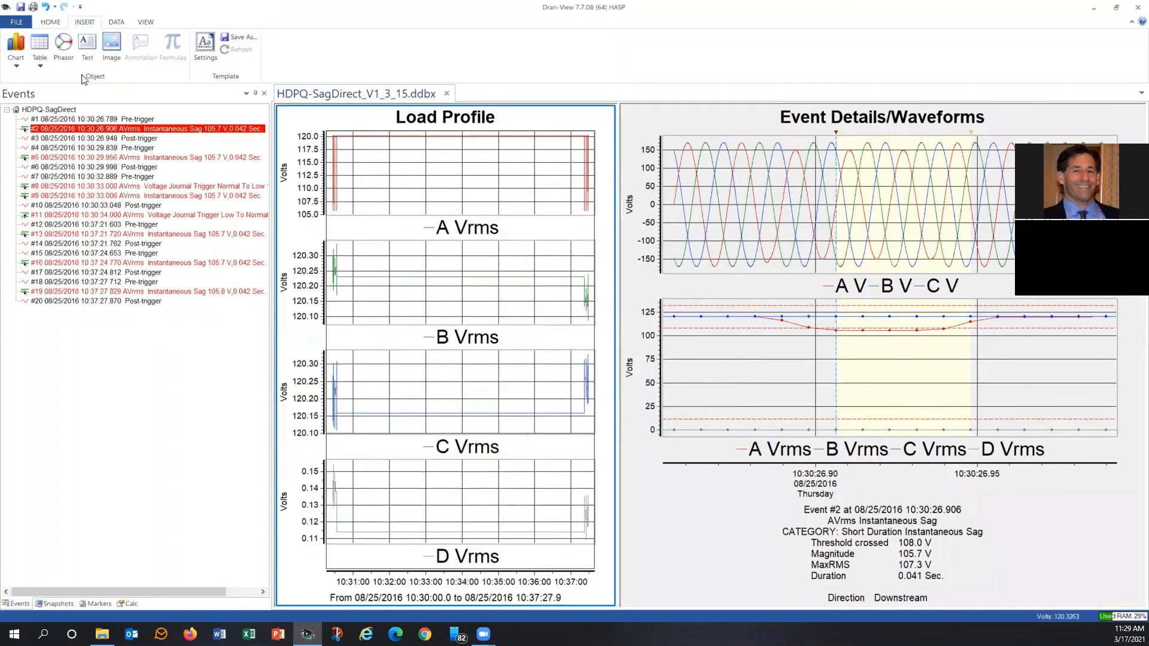
Insert an energy calculation (kWh) table below the Load Profile graphs.
left_click(42, 68)
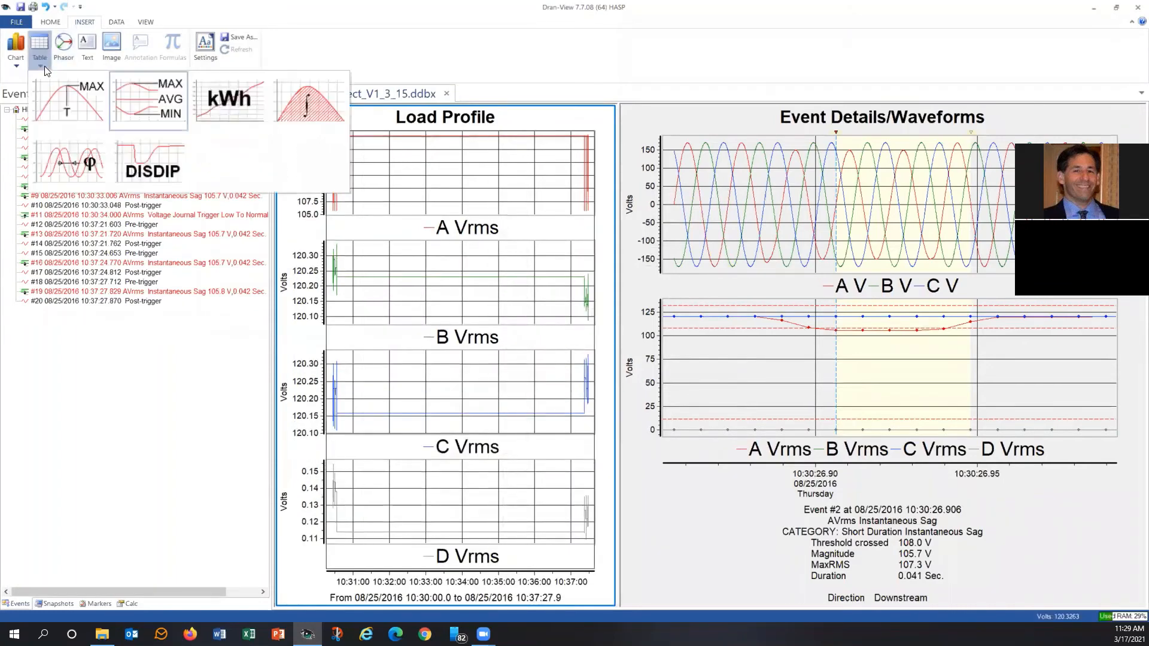
left_click(224, 100)
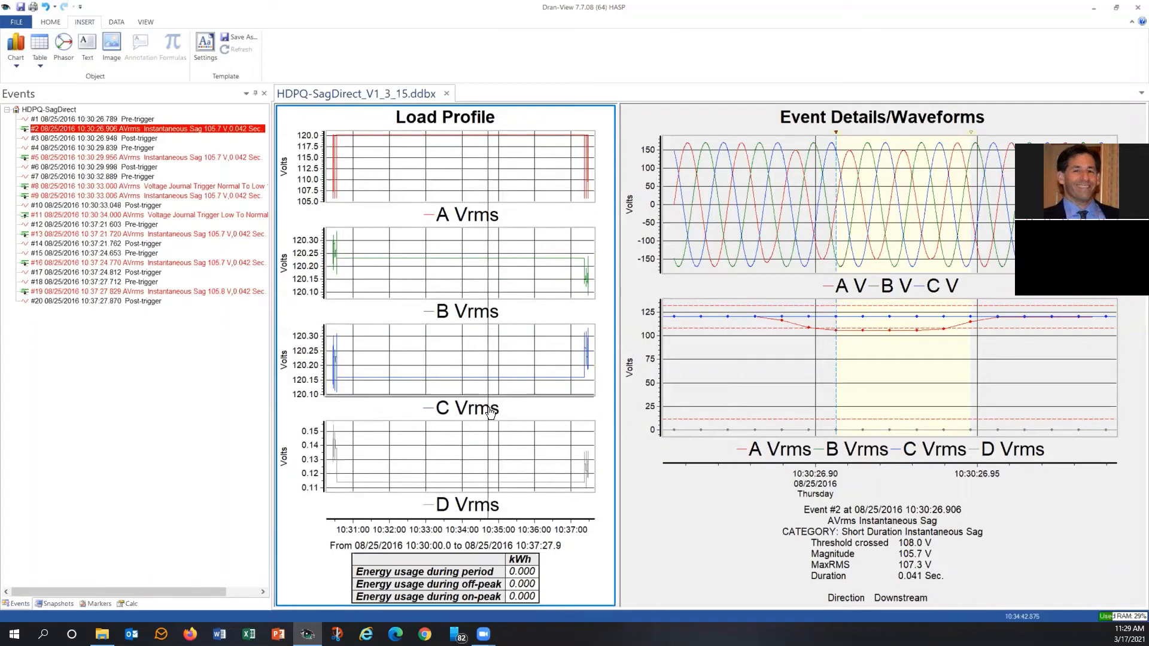
left_click(39, 67)
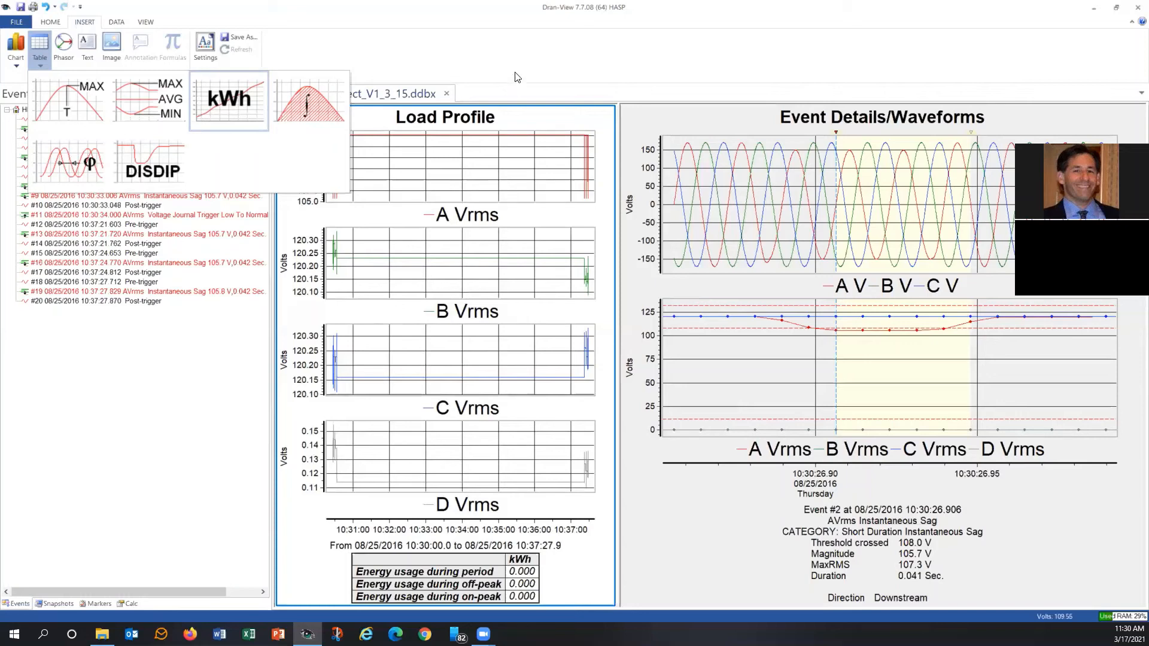
left_click(473, 59)
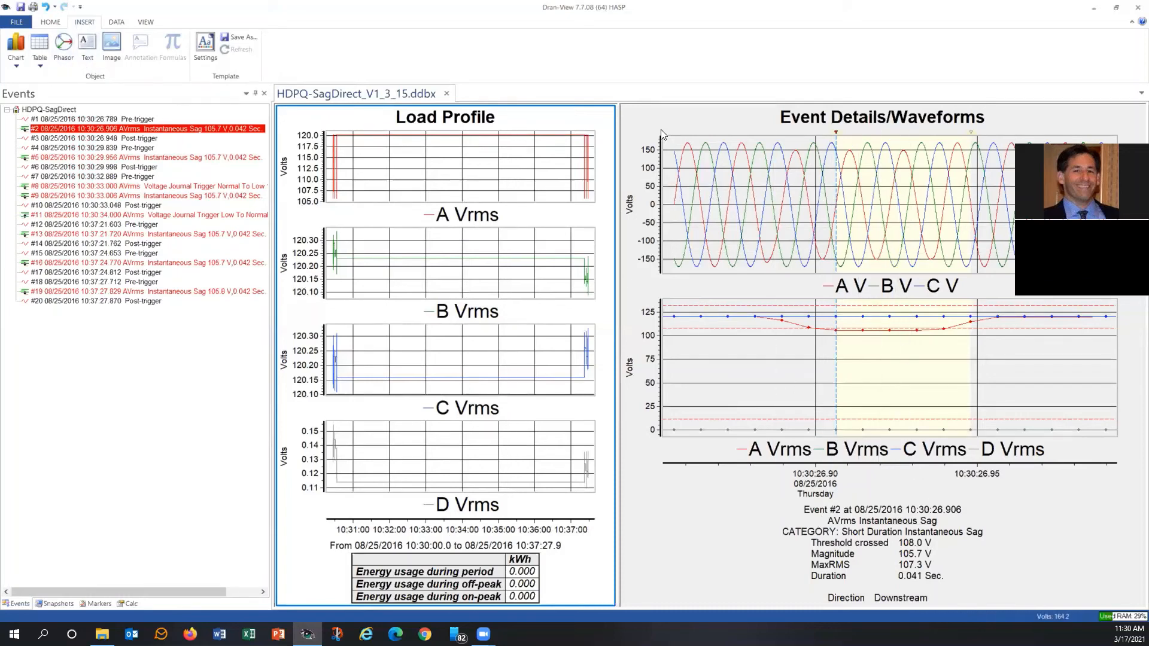
Insert a phasor diagram into the Event Details/Waveforms chart, place it between the graphs and the event text, and enlarge it slightly.
left_click(687, 120)
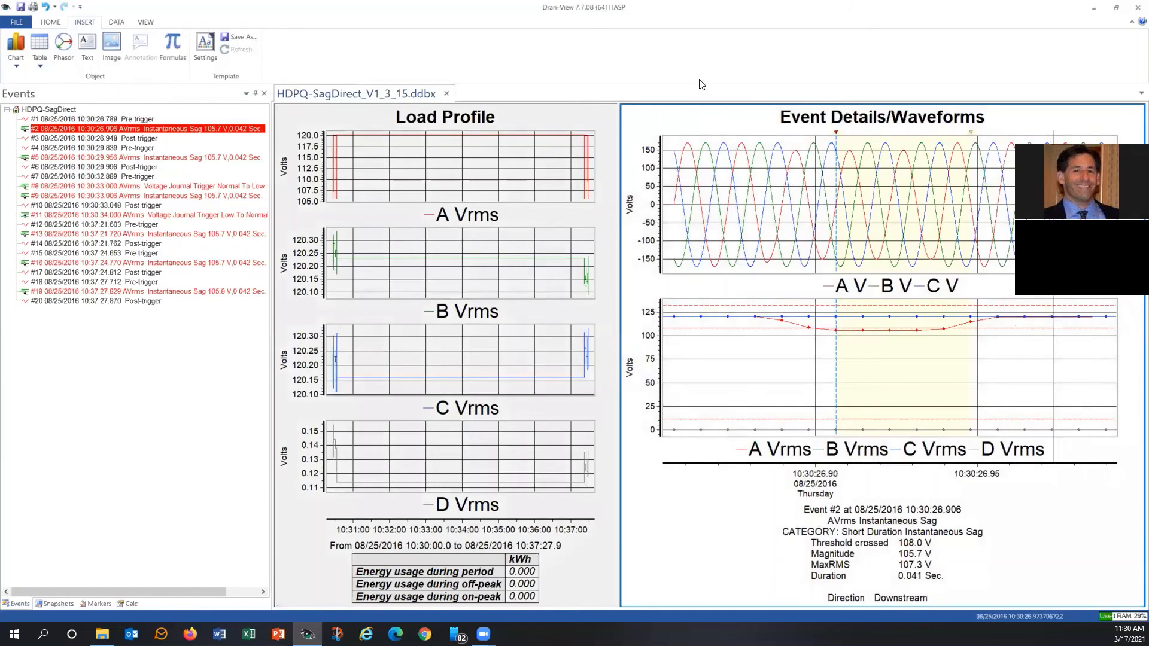
left_click(64, 47)
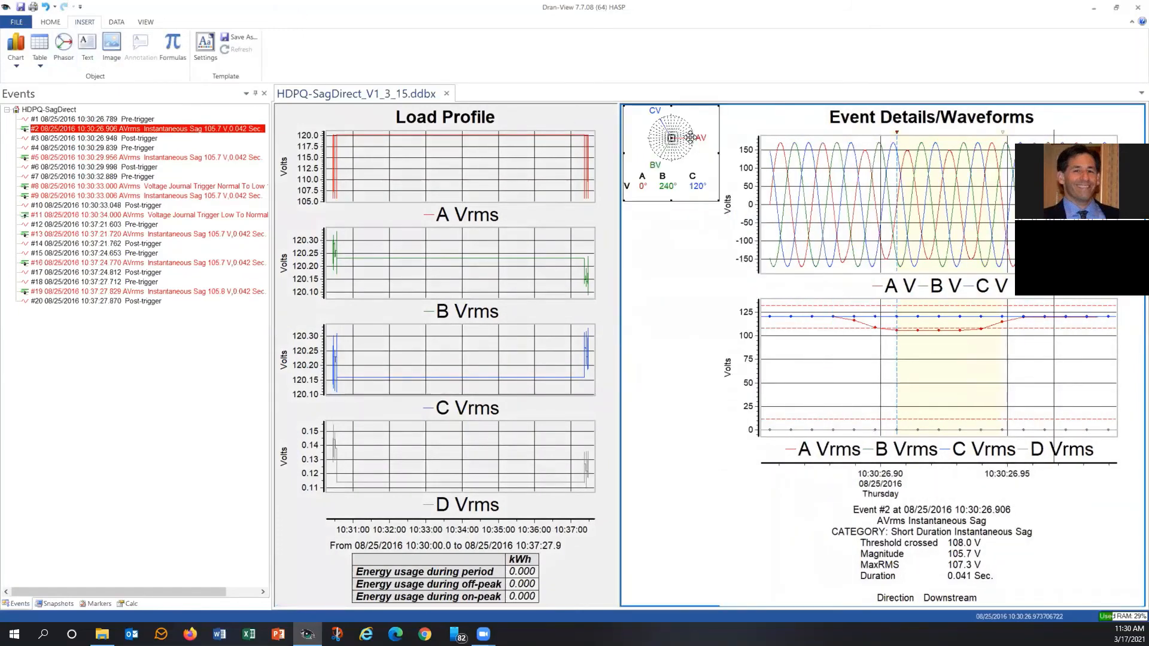
left_click_drag(673, 148, 799, 545)
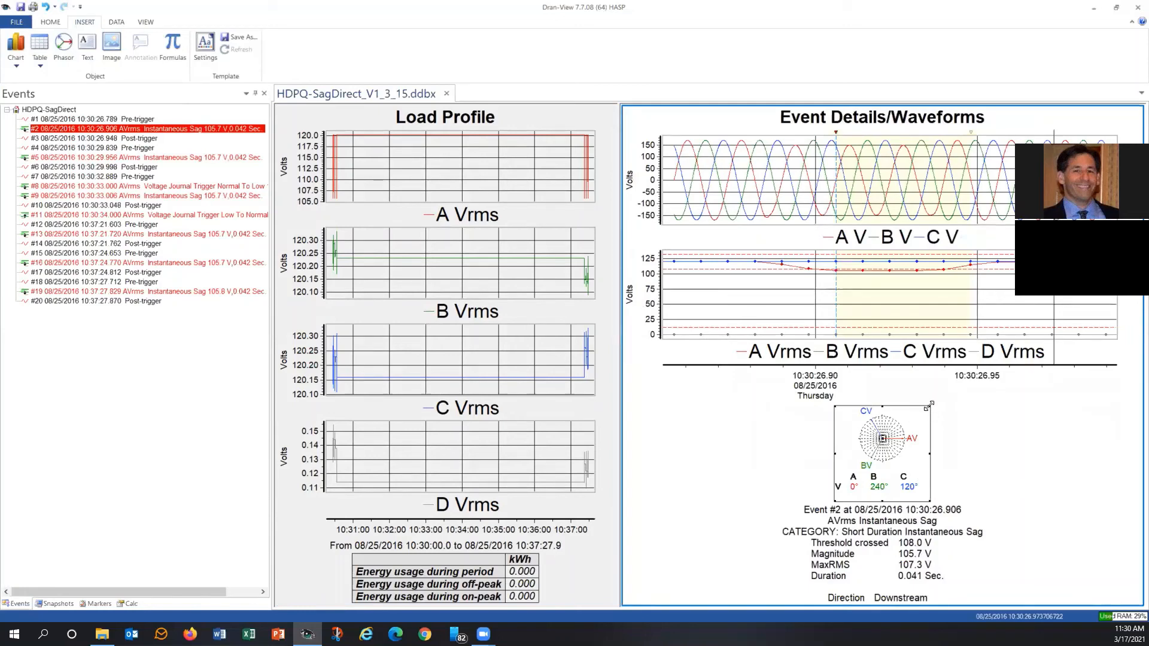
left_click_drag(930, 406, 952, 404)
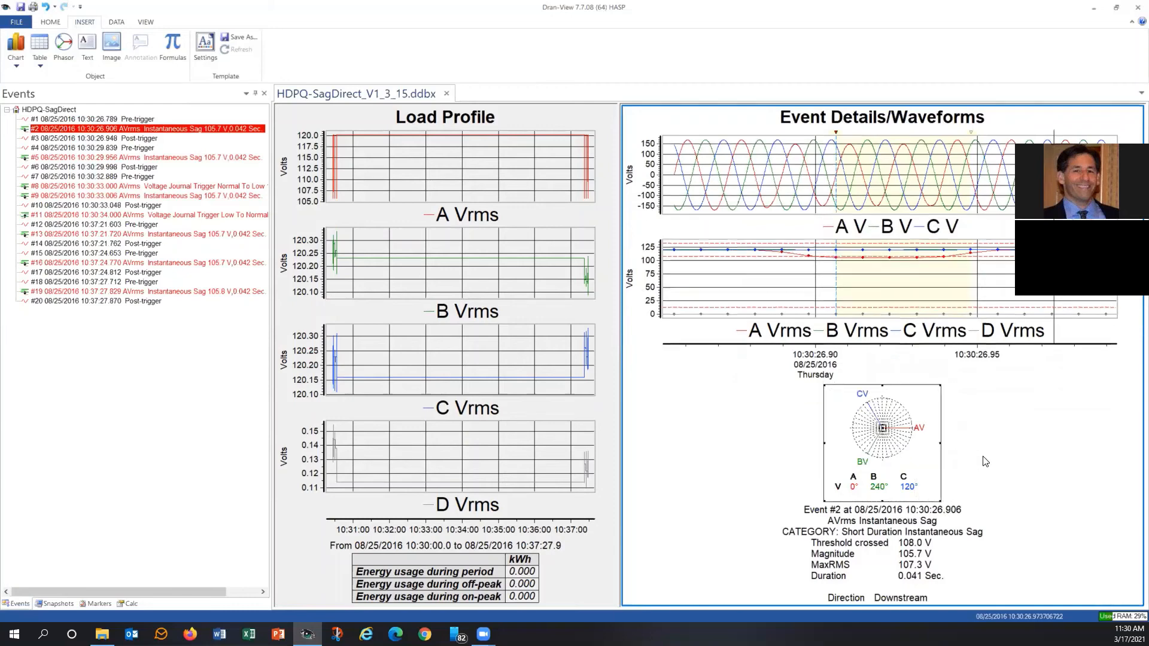
Set the phasor diagram's channels to show only phase A voltage and phase A current.
right_click(882, 435)
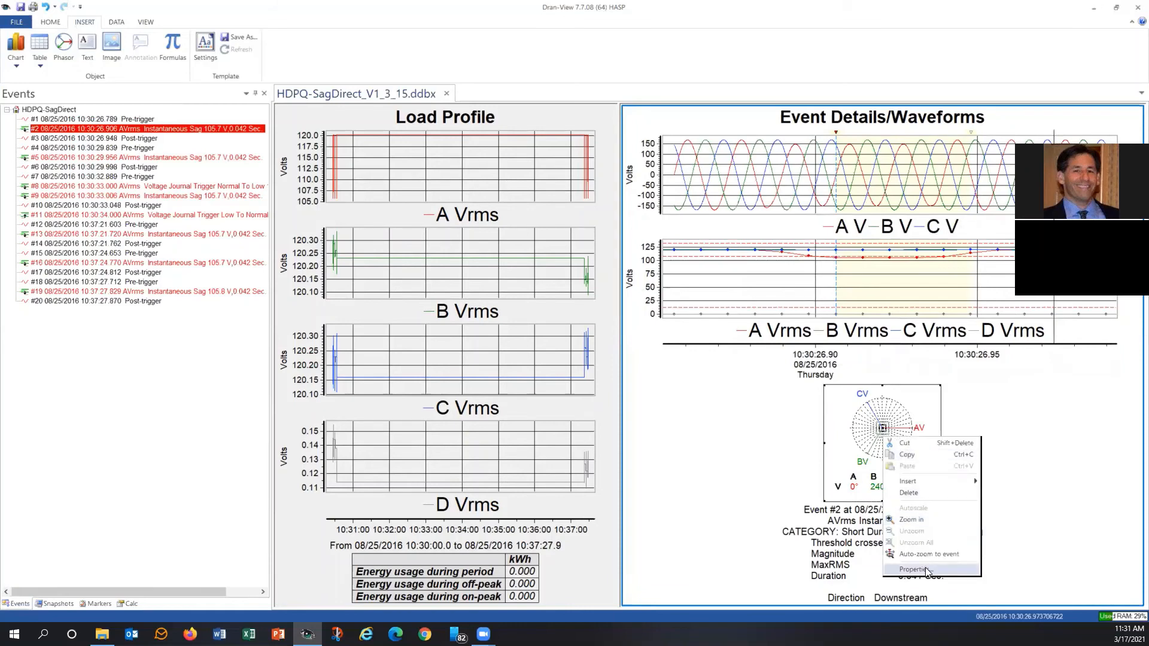
left_click(925, 570)
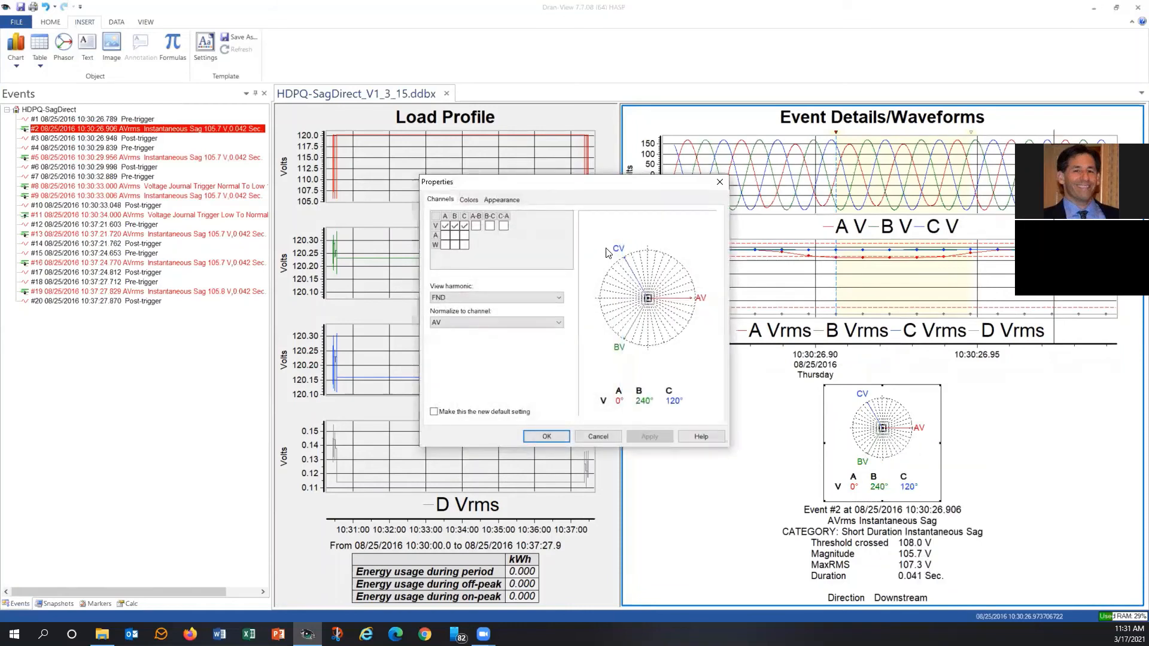
left_click(454, 226)
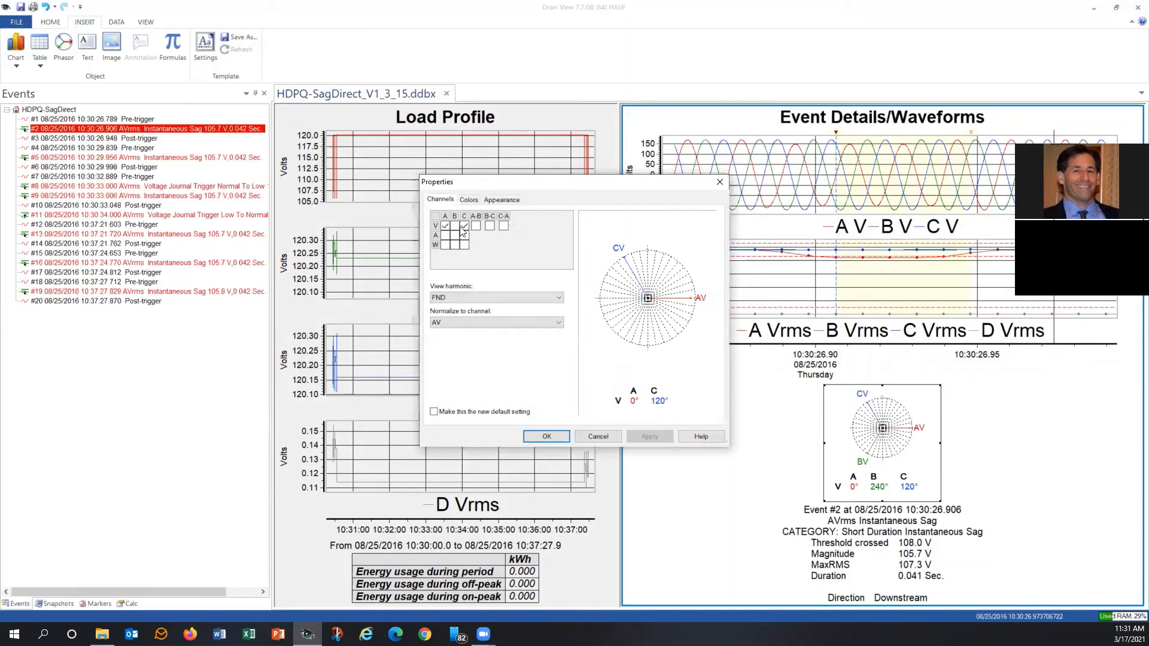
left_click(464, 226)
left_click(446, 236)
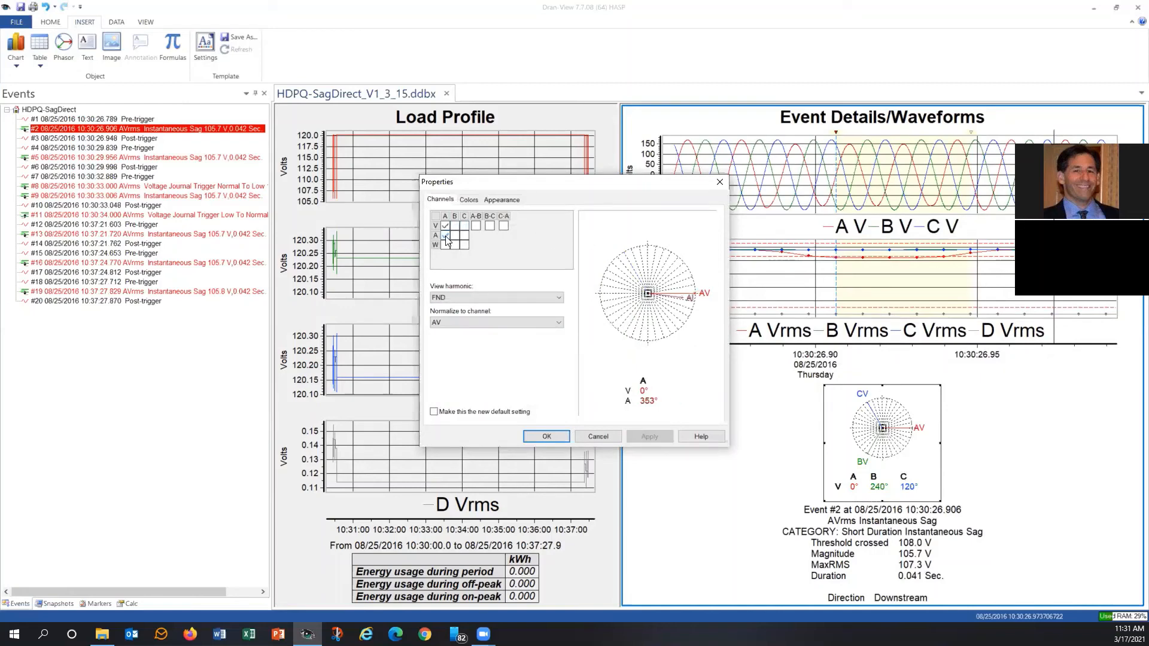
left_click(545, 436)
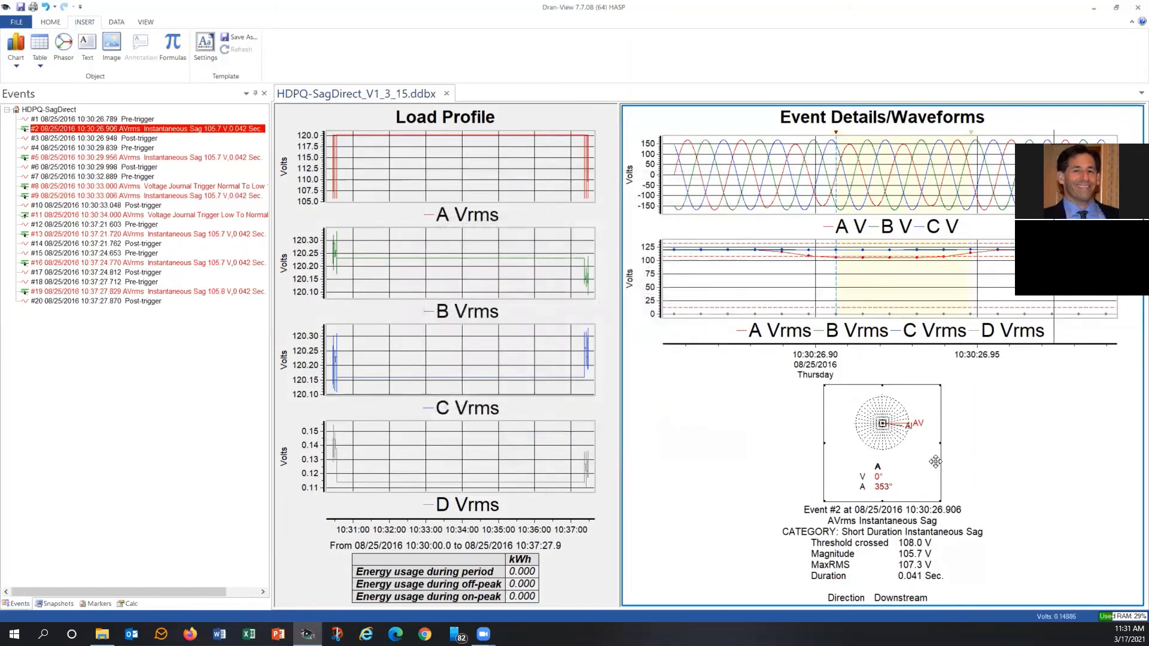